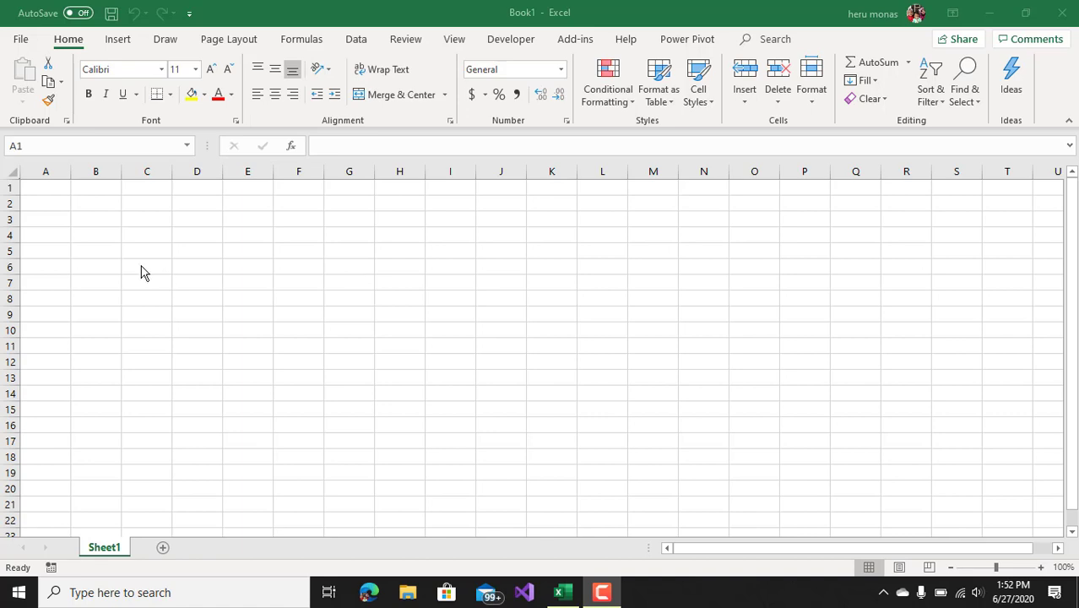
# - Enter the numbers 1 to 5 down column A, starting in cell A1
pyautogui.click(190, 315)
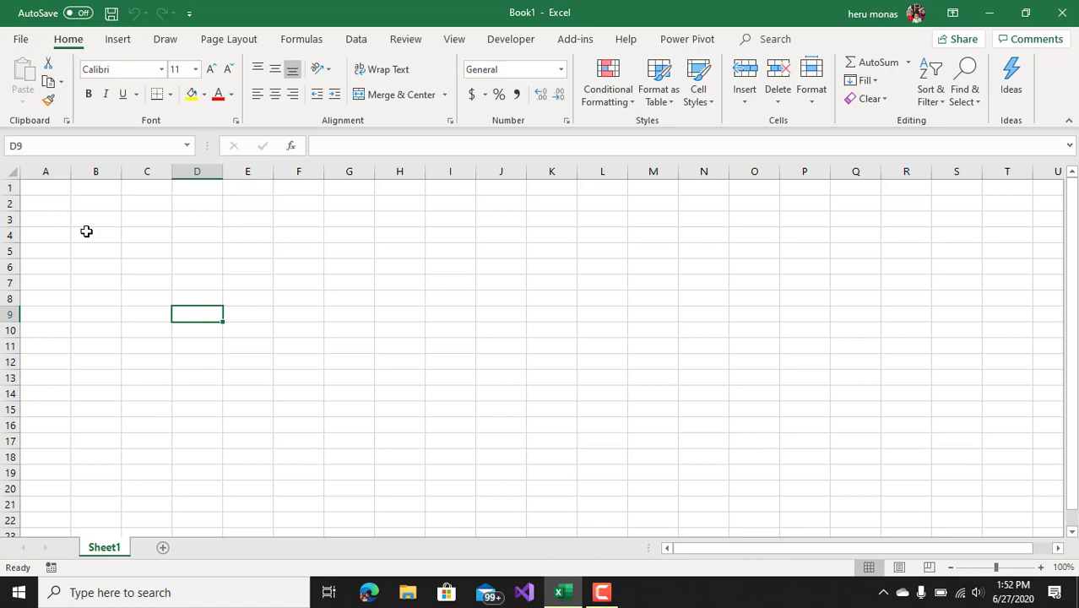
pyautogui.click(54, 194)
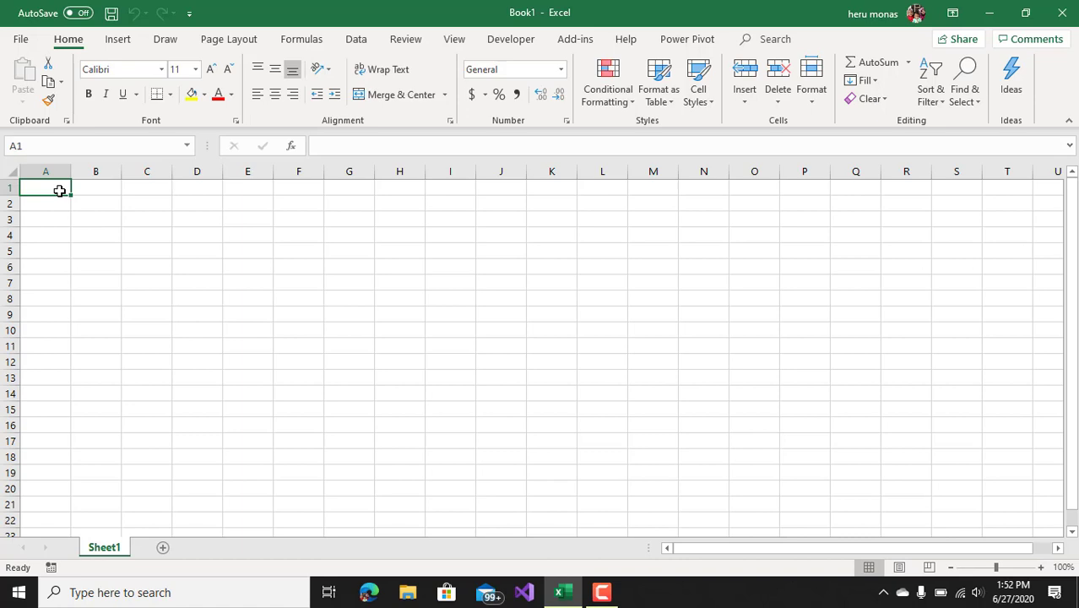
pyautogui.write('1')
pyautogui.press('Return')
pyautogui.write('2')
pyautogui.press('Return')
pyautogui.write('3')
pyautogui.press('Return')
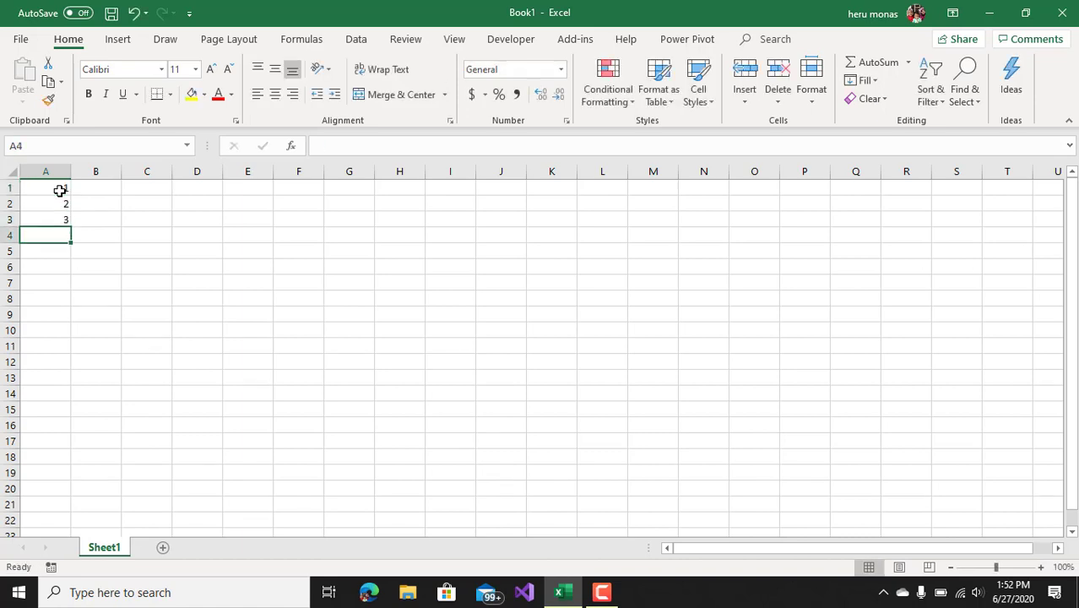
pyautogui.write('4')
pyautogui.press('Return')
pyautogui.write('5')
pyautogui.press('Return')
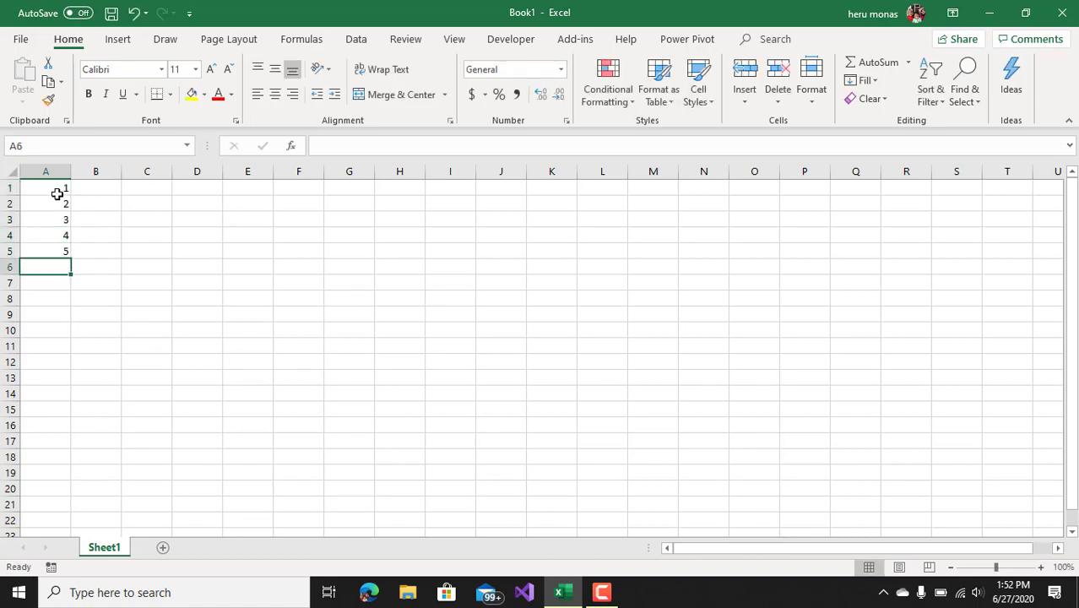
pyautogui.moveTo(60, 191); pyautogui.dragTo(49, 297)
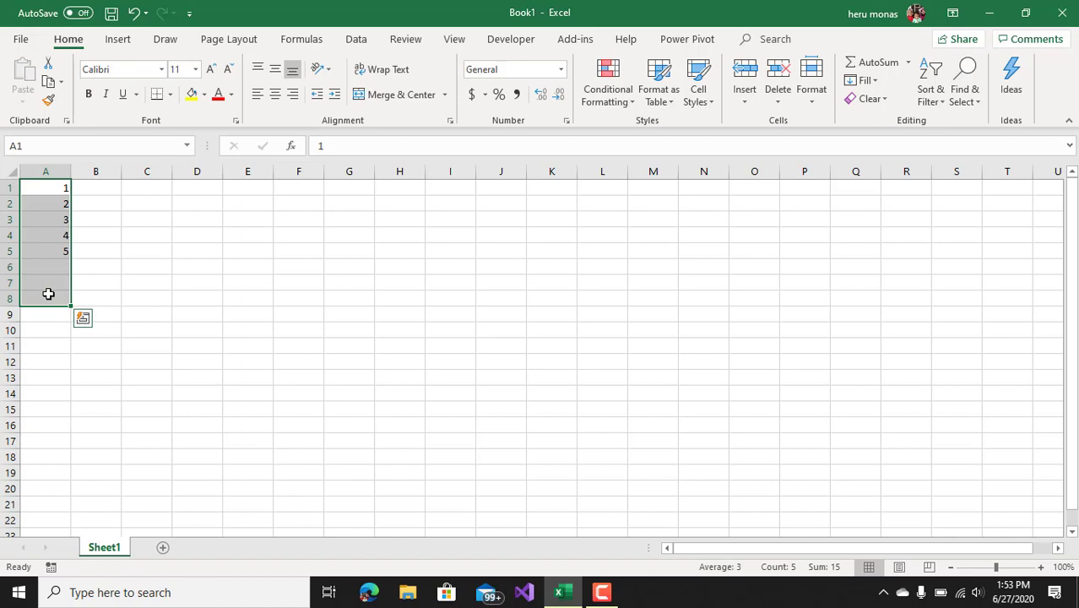
pyautogui.click(180, 292)
# - Enter the lowercase letters a, b, c and d in cells C1 to C4
pyautogui.click(147, 185)
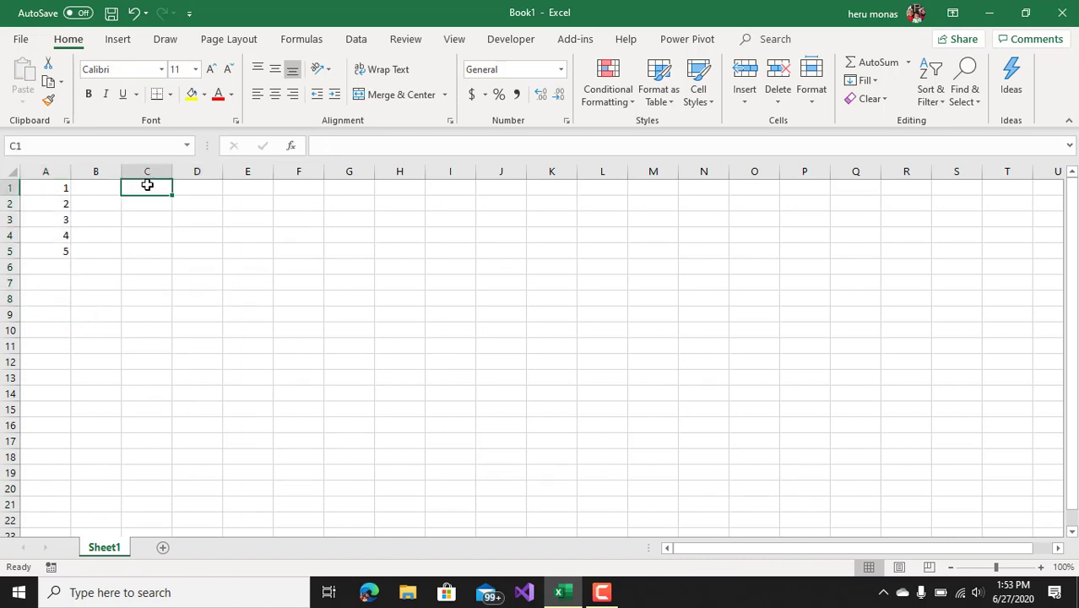
pyautogui.write('a')
pyautogui.press('Return')
pyautogui.write('b')
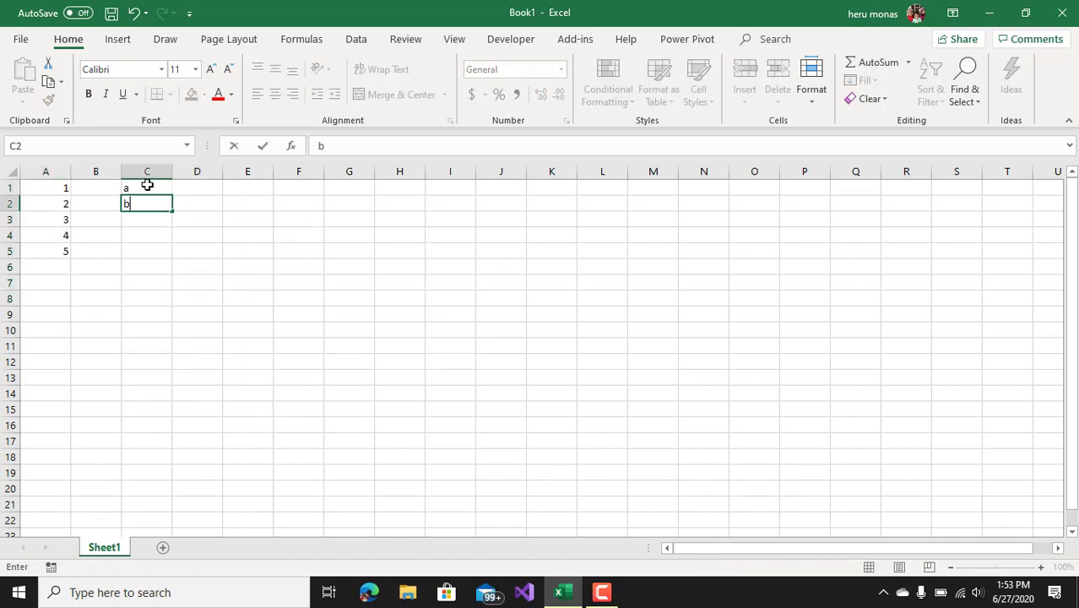
pyautogui.press('Return')
pyautogui.write('c')
pyautogui.press('Return')
pyautogui.write('d')
pyautogui.press('Return')
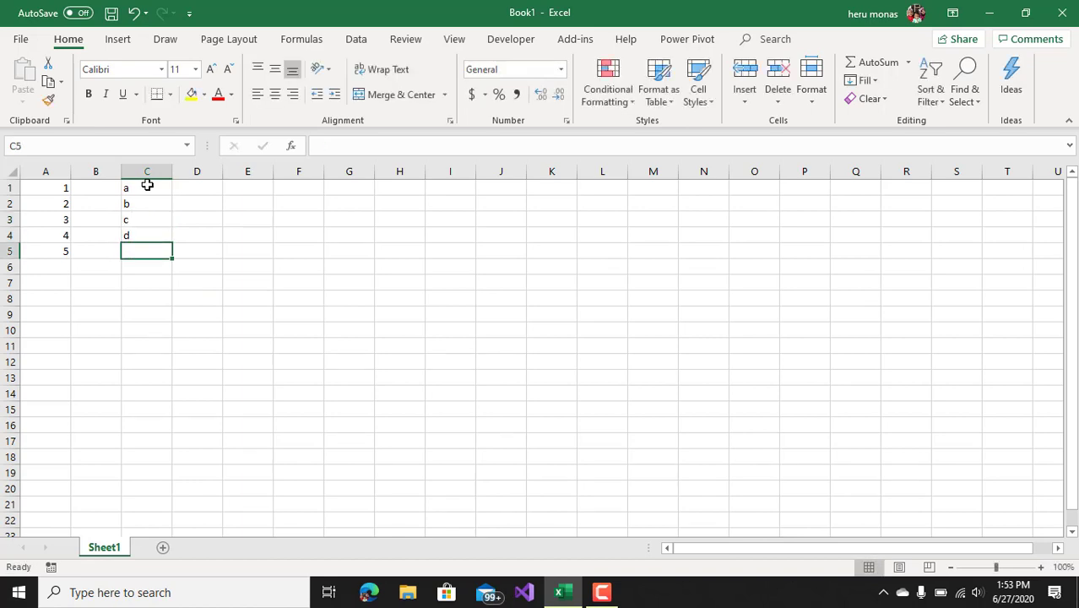
# - Enter the uppercase letters A, B, C and D in cells D1 to D4
pyautogui.click(212, 180)
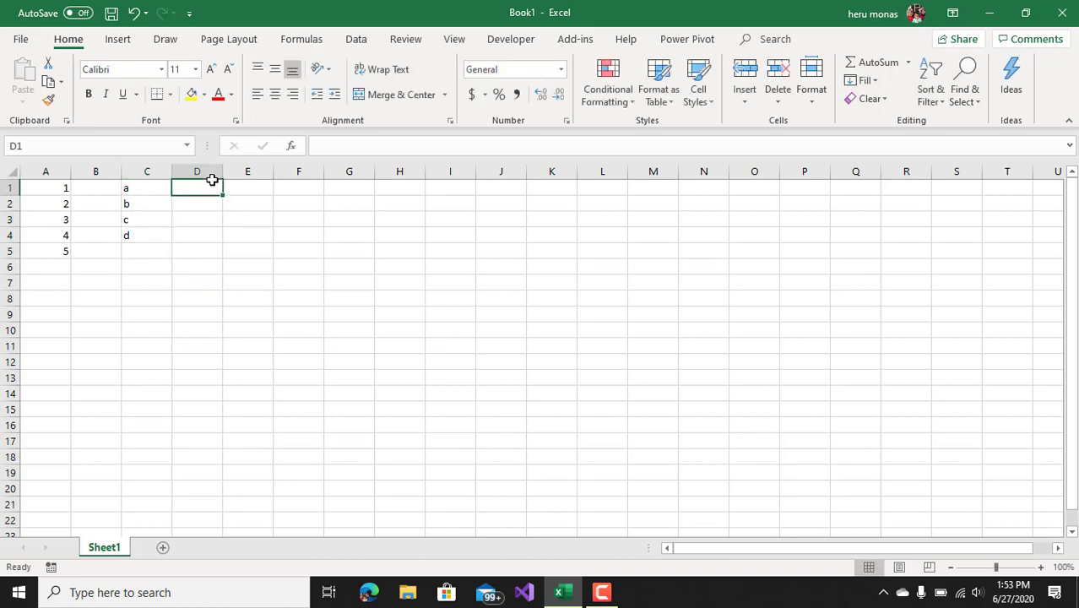
pyautogui.write('A')
pyautogui.press('Return')
pyautogui.write('B')
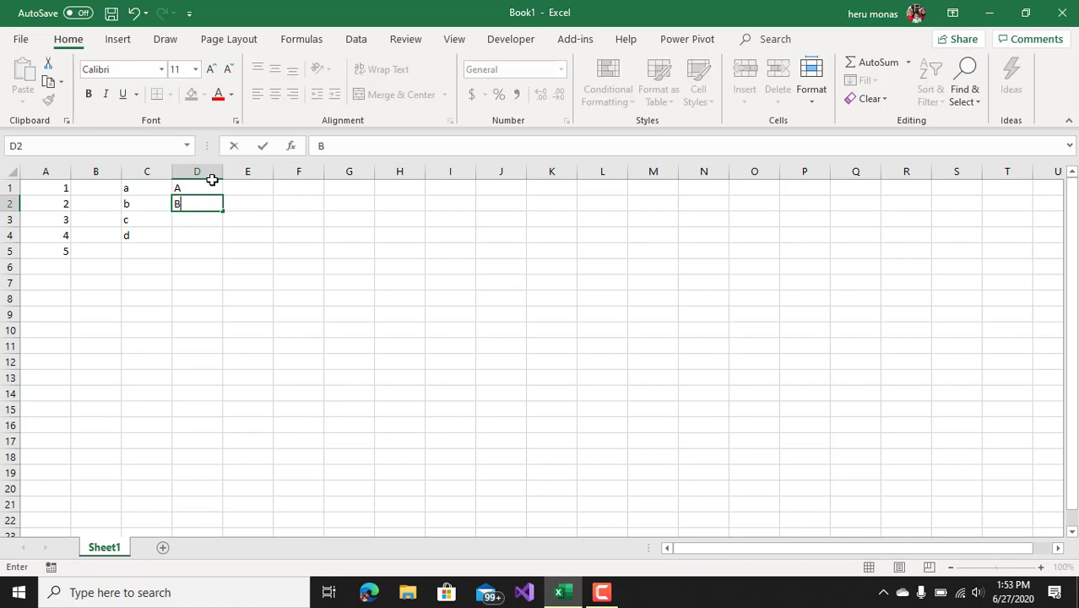
pyautogui.press('Return')
pyautogui.write('C')
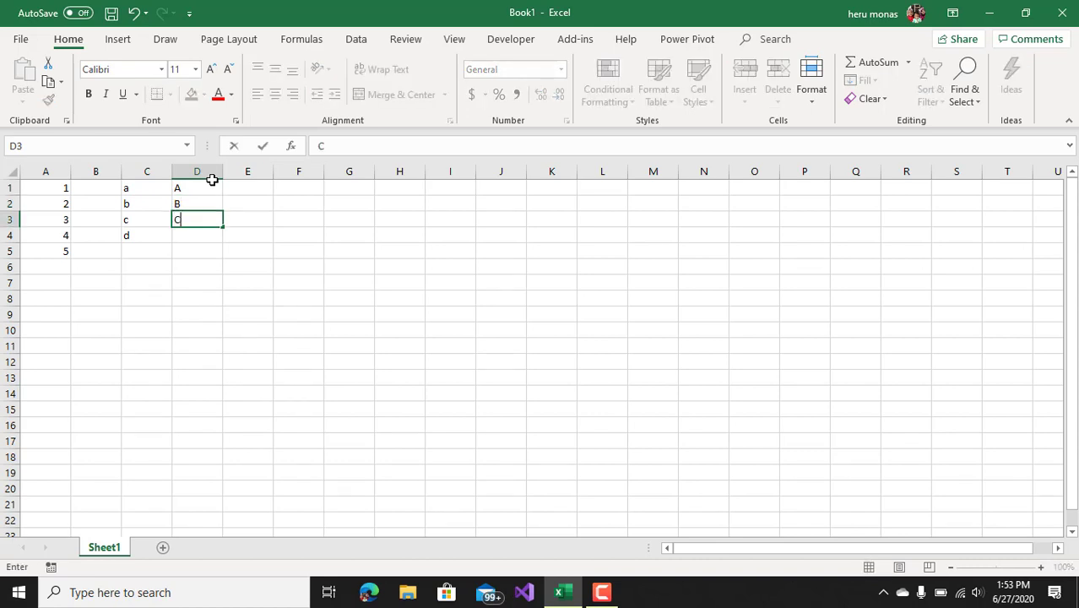
pyautogui.press('Return')
pyautogui.write('D')
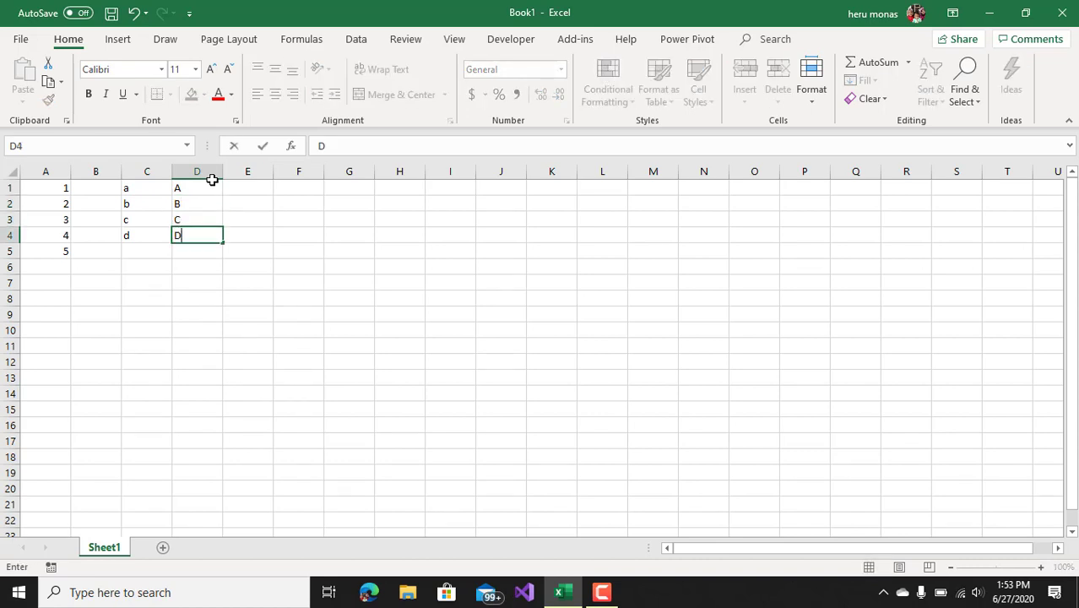
pyautogui.click(309, 297)
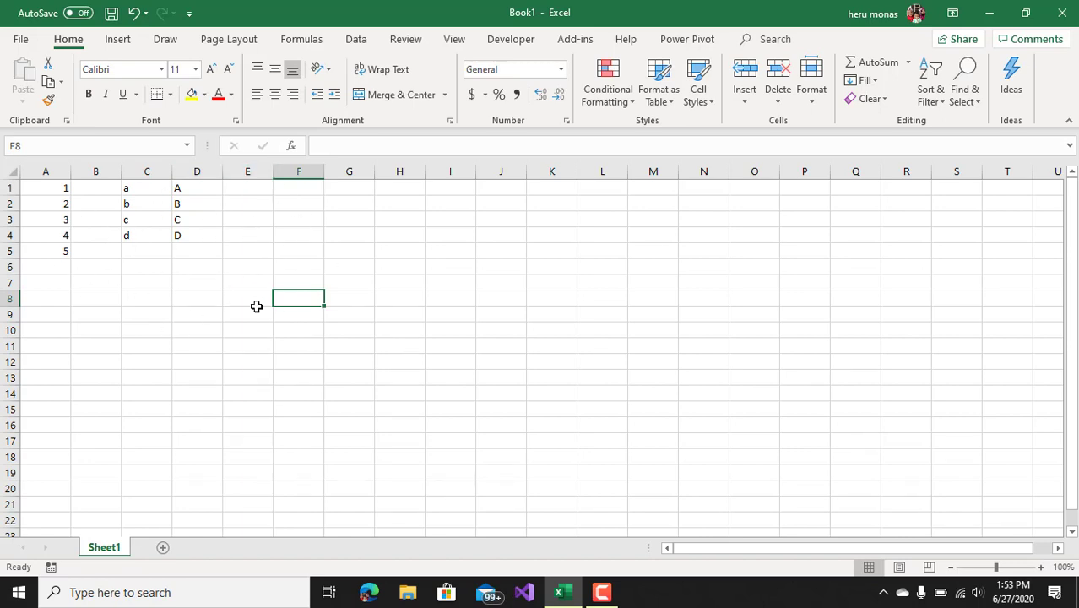
pyautogui.click(393, 280)
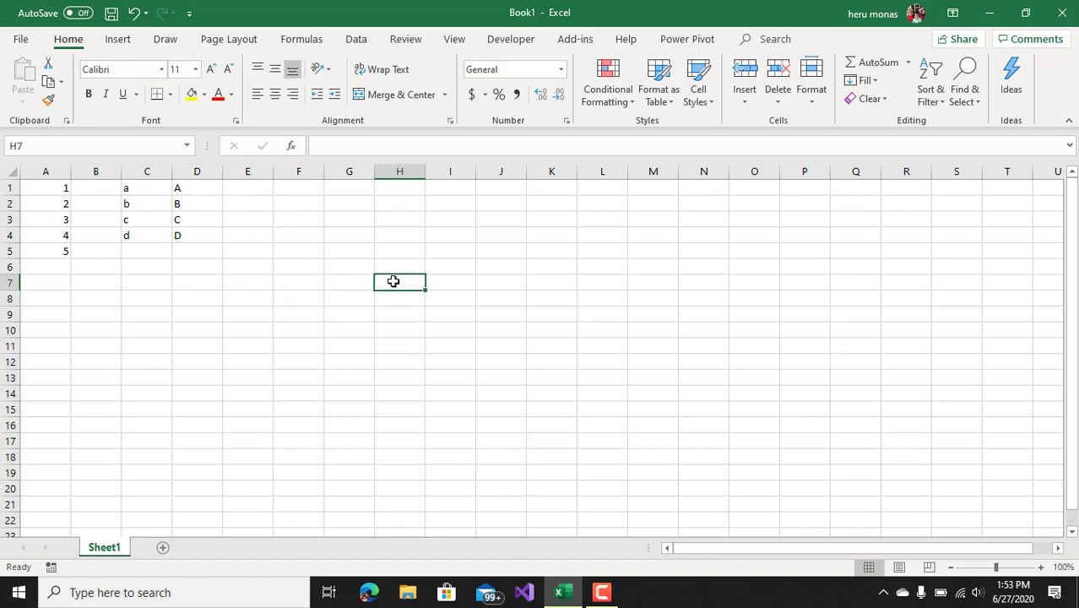
# - Create a new blank query from other data sources and open it in the Power Query Editor
pyautogui.click(356, 39)
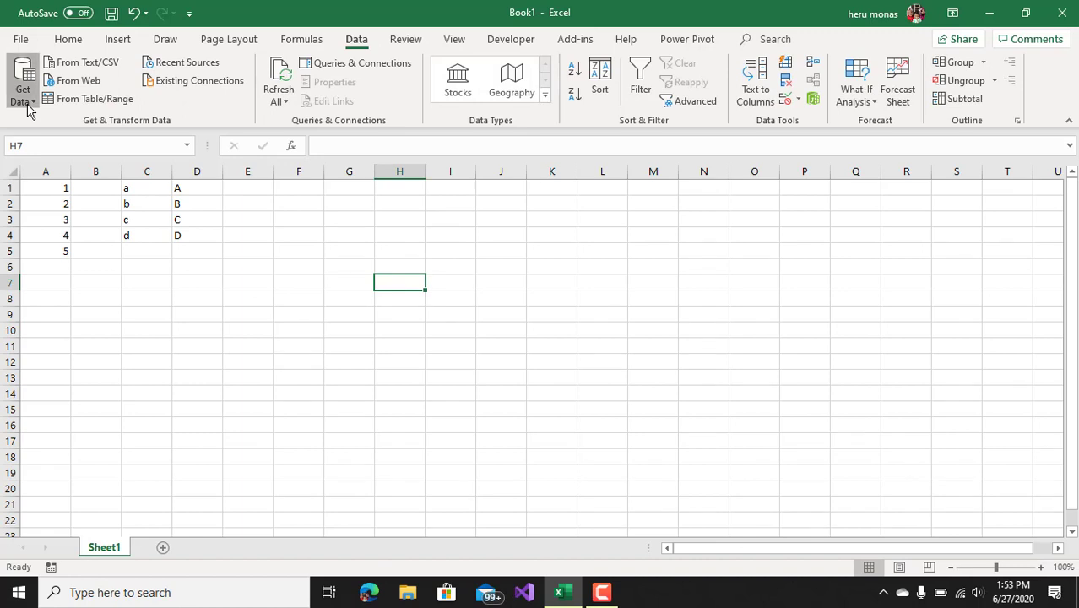
pyautogui.click(25, 98)
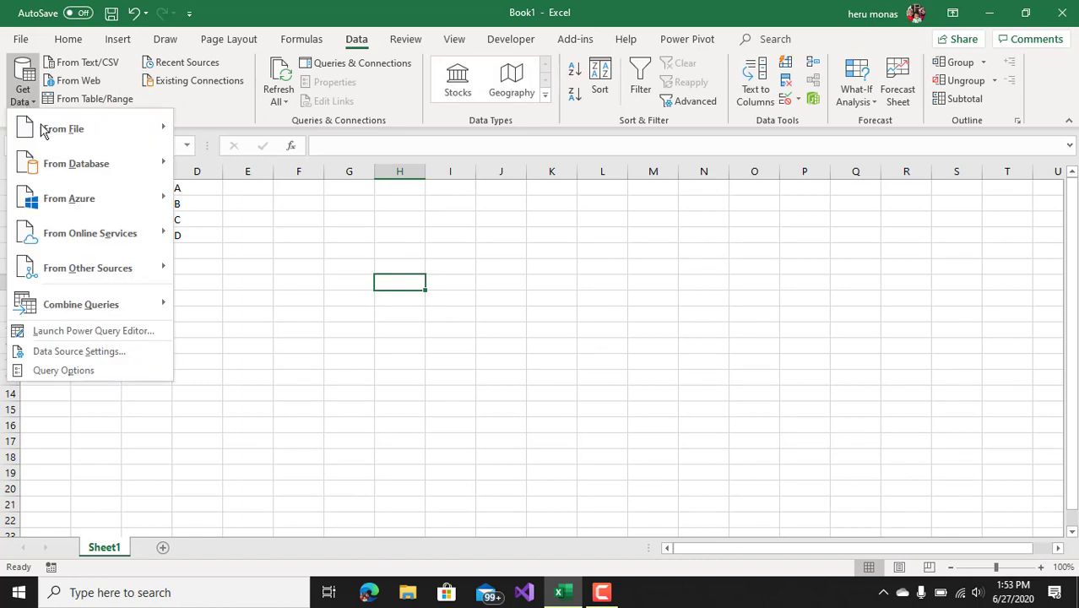
pyautogui.moveTo(54, 143)
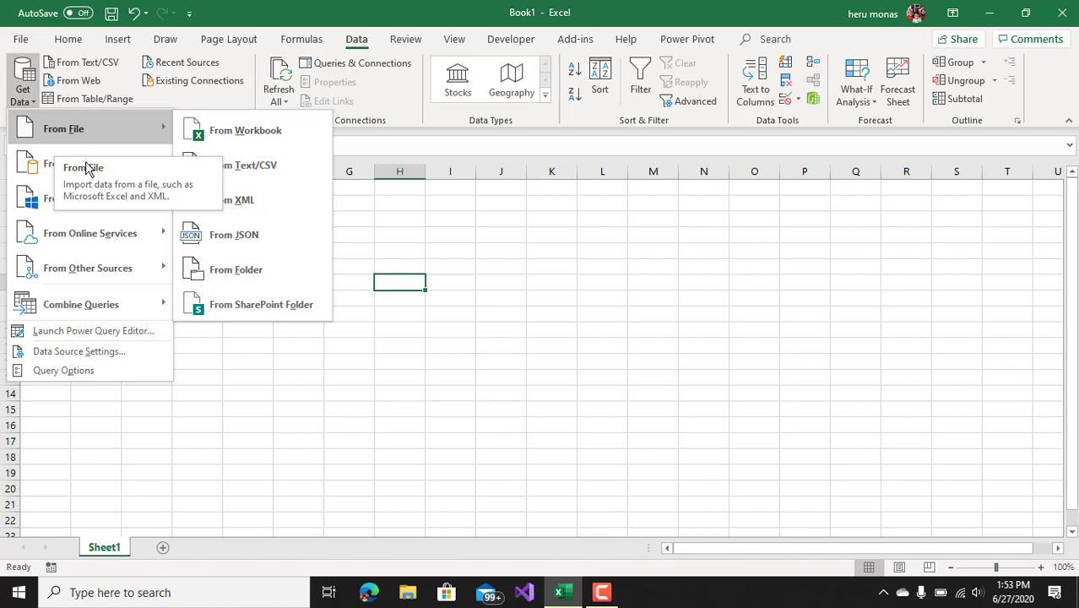
pyautogui.moveTo(95, 174)
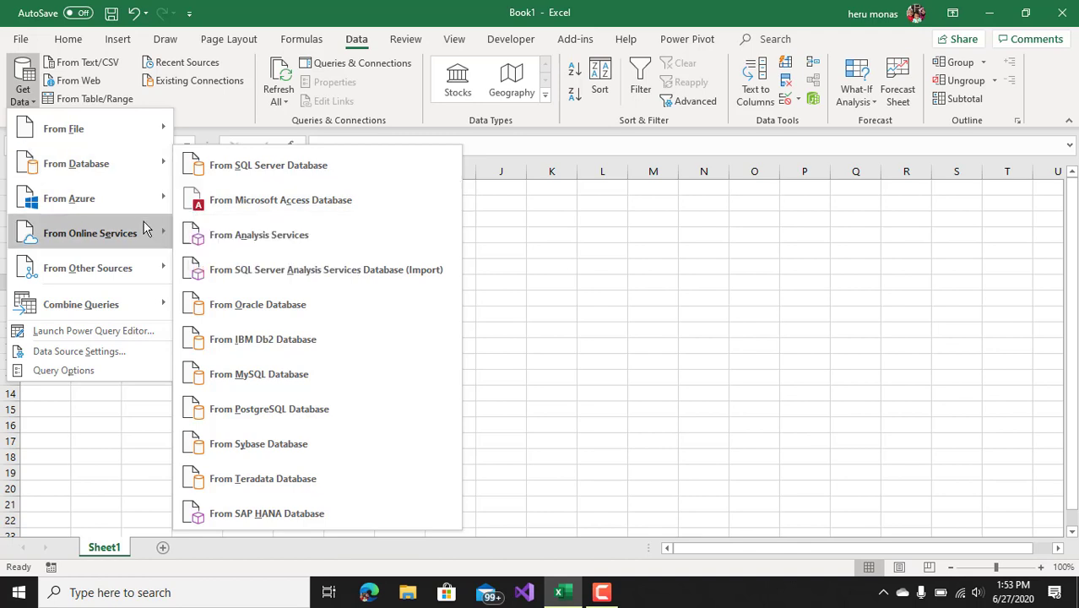
pyautogui.moveTo(140, 268)
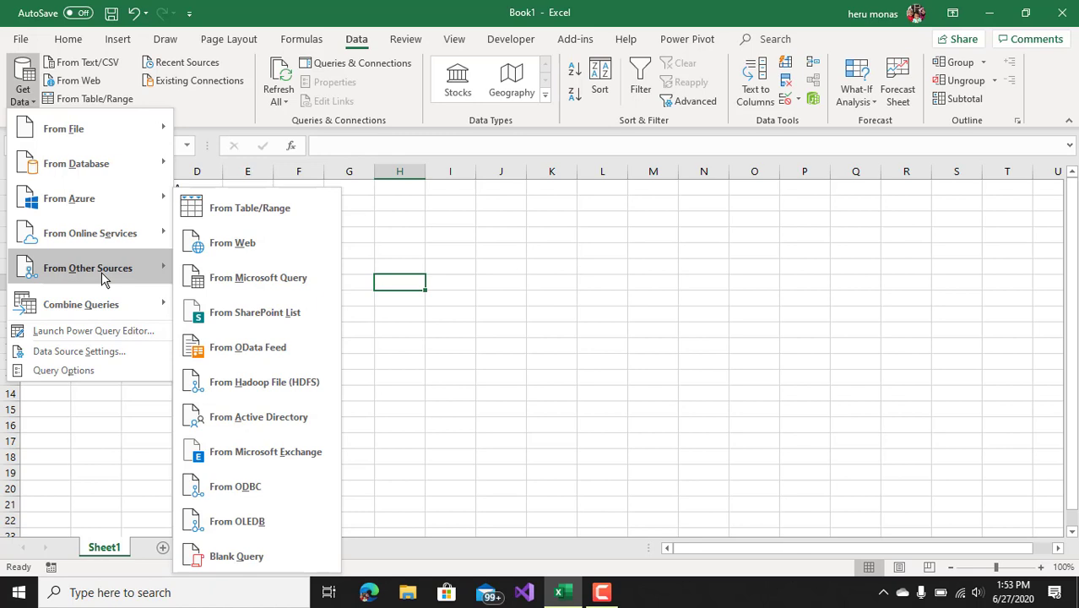
pyautogui.click(238, 554)
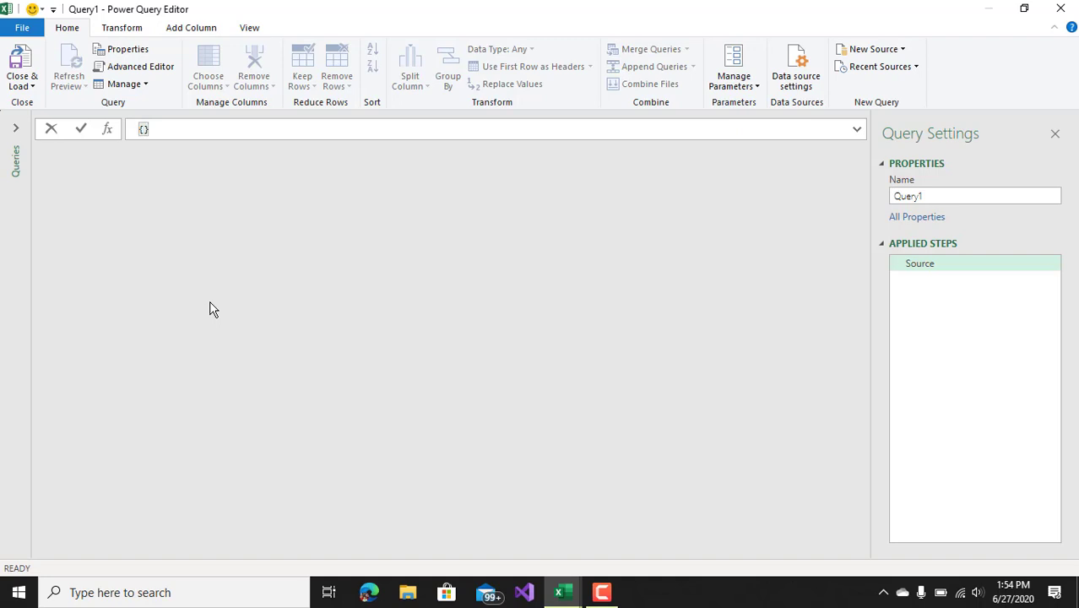
# - Set the blank query's formula to ={1..3} to generate a number list
pyautogui.press('BackSpace')
pyautogui.press('BackSpace')
pyautogui.write('={1..3')
pyautogui.press('Return')
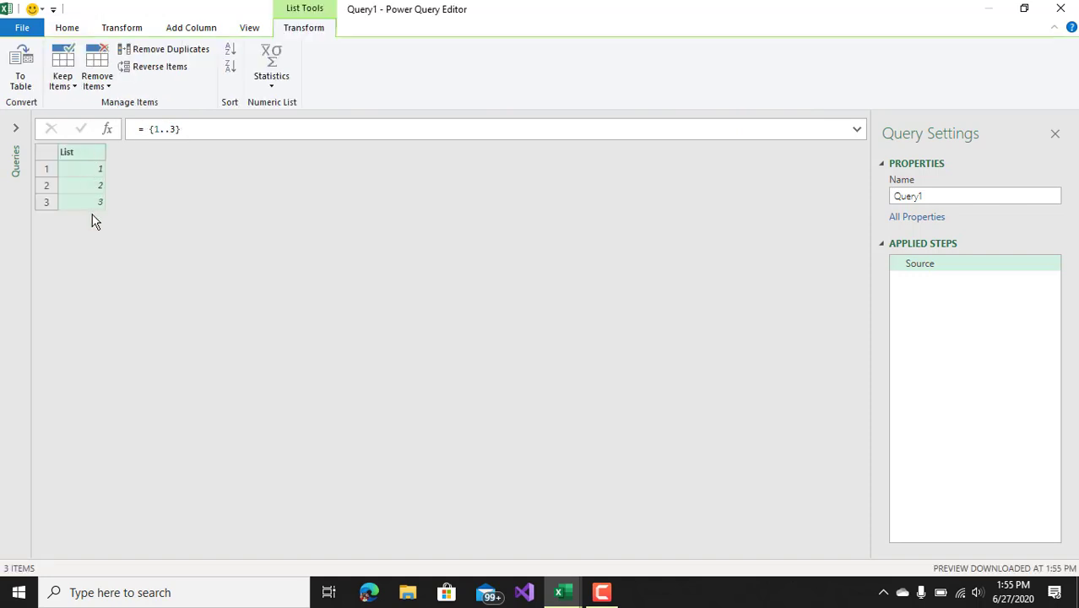
# - Change the end of the number range in the list formula to 100 and look through the list
pyautogui.click(174, 129)
pyautogui.doubleClick(176, 129)
pyautogui.press('BackSpace')
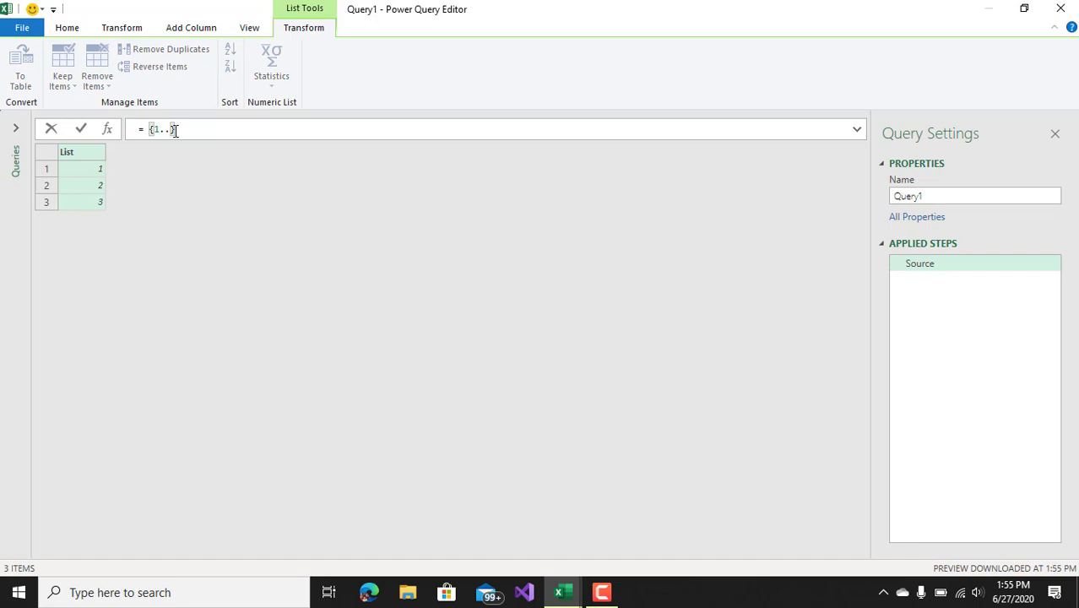
pyautogui.write('100')
pyautogui.press('Return')
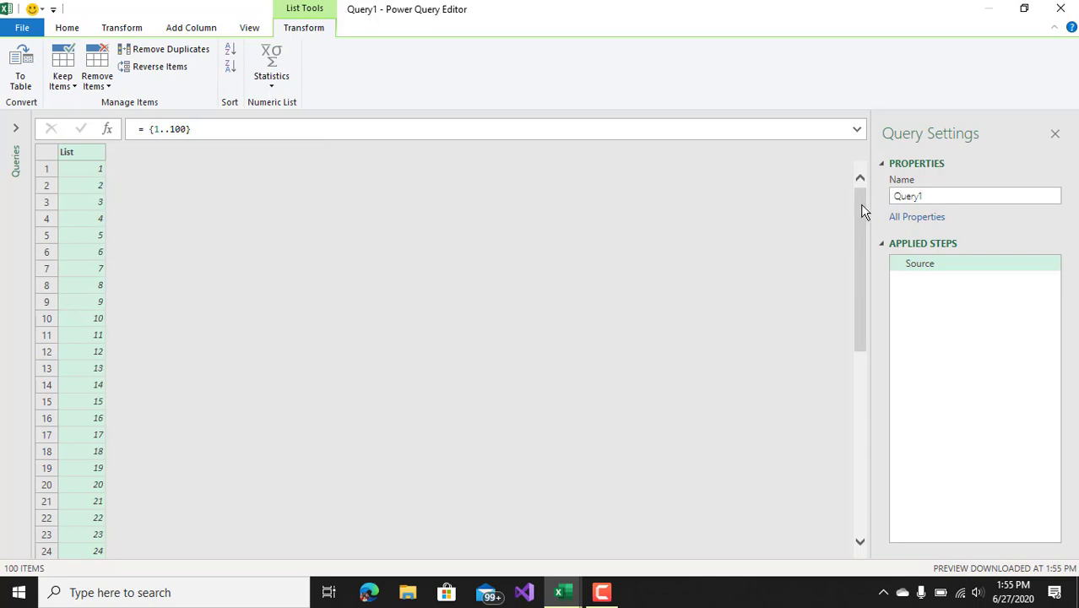
pyautogui.moveTo(861, 209)
pyautogui.mouseDown()
pyautogui.moveTo(893, 513)
pyautogui.moveTo(846, 222)
pyautogui.mouseUp()
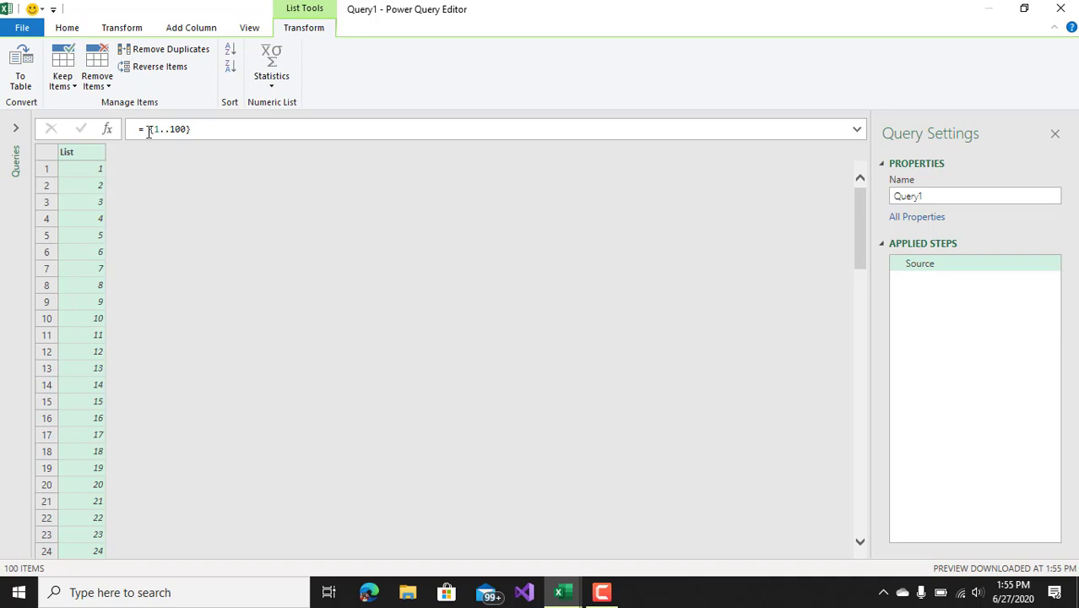
# - Replace the whole query formula with the letter range ={a..z}
pyautogui.click(190, 129)
pyautogui.click(207, 128)
pyautogui.moveTo(141, 126); pyautogui.dragTo(136, 125)
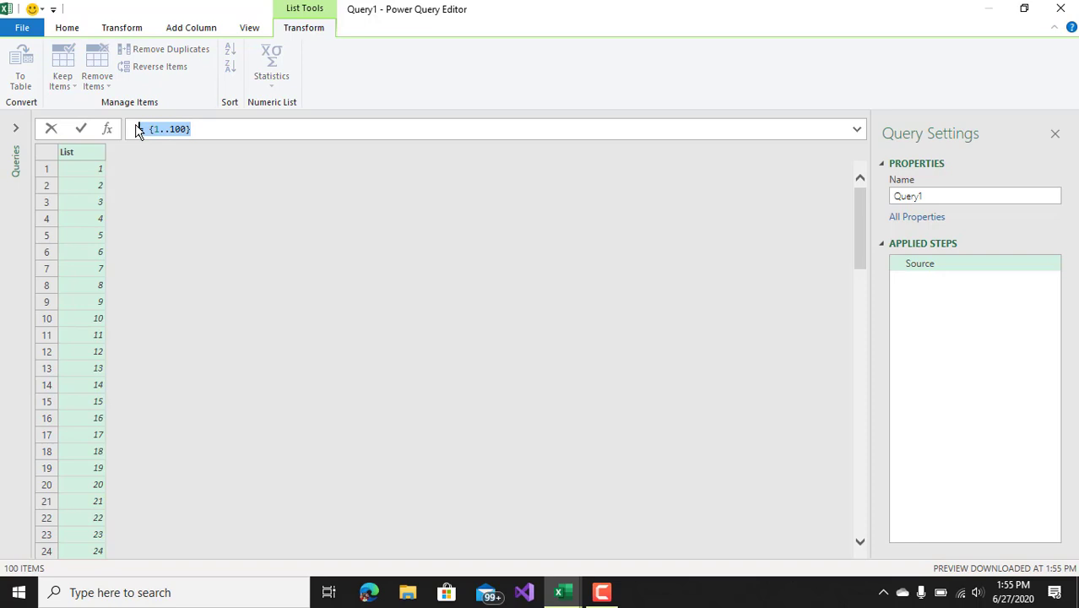
pyautogui.press('BackSpace')
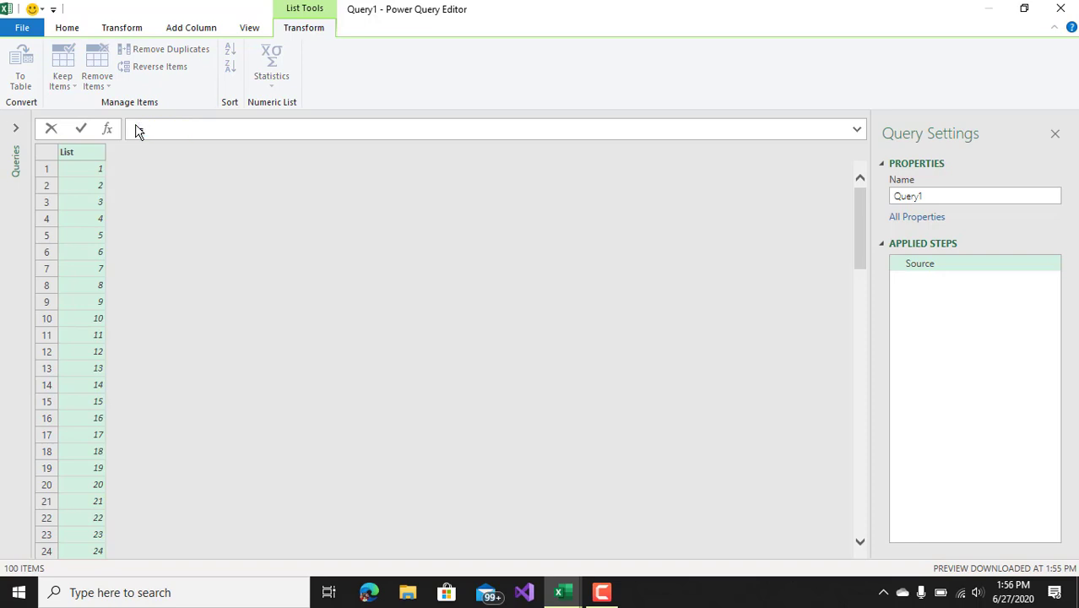
pyautogui.write('={a..z')
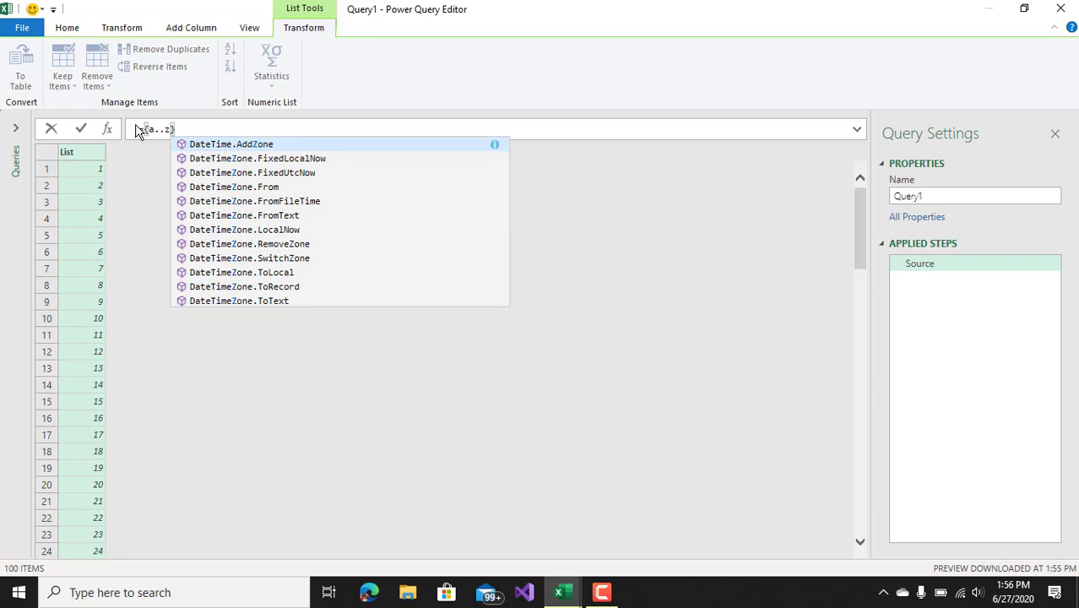
pyautogui.write('}')
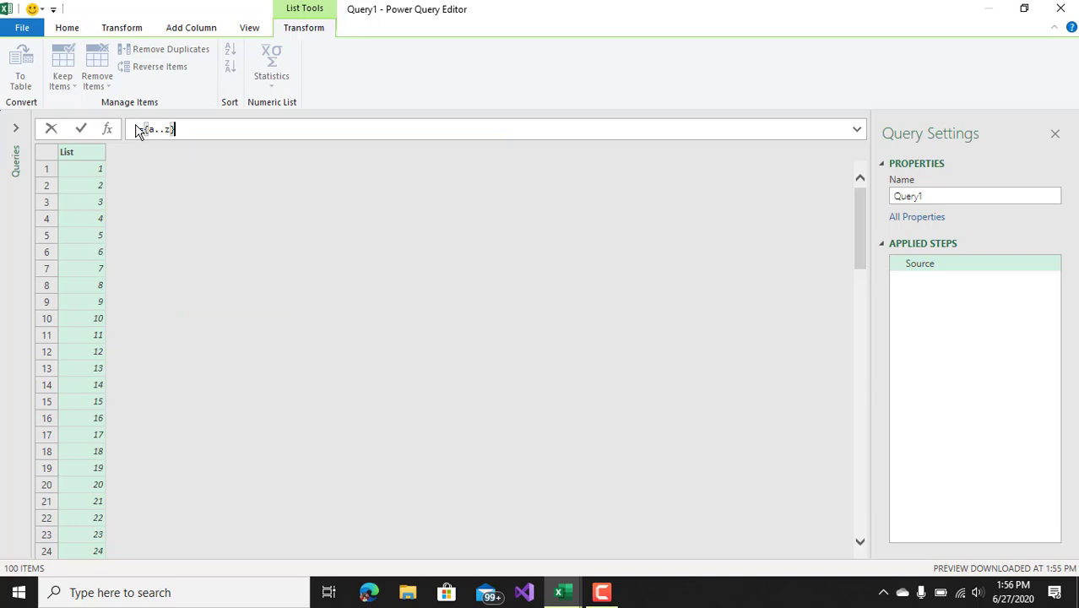
pyautogui.press('Return')
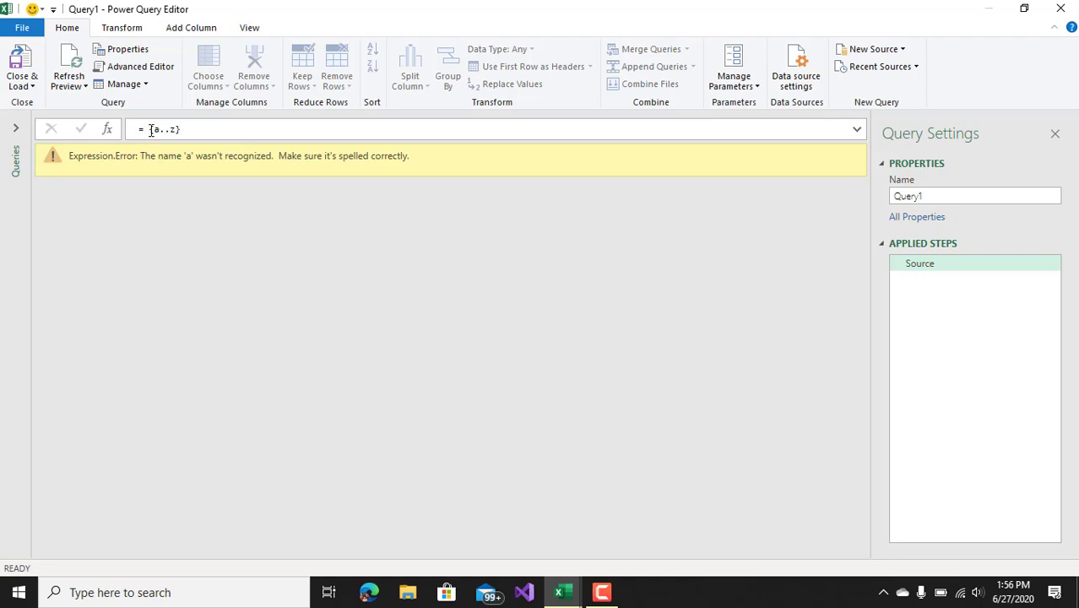
# - Put double quotes around both letters so the list formula reads ={"a".."z"}, and check the list down to its end
pyautogui.click(151, 130)
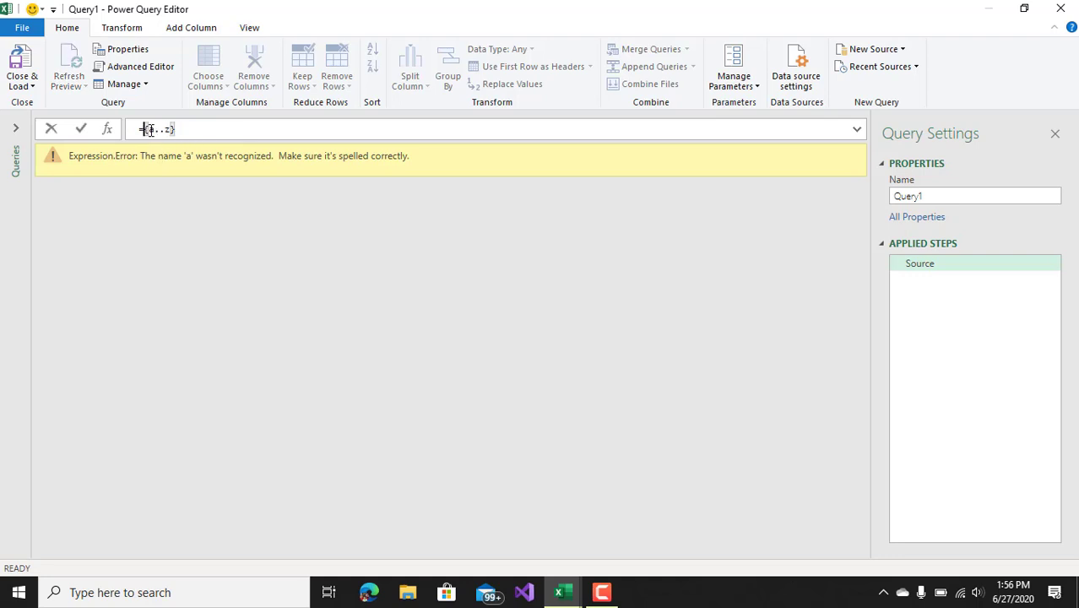
pyautogui.press('Right')
pyautogui.write('"')
pyautogui.press('Right')
pyautogui.write('"')
pyautogui.press('Right')
pyautogui.press('Right')
pyautogui.write('"')
pyautogui.press('Right')
pyautogui.write('"')
pyautogui.press('Return')
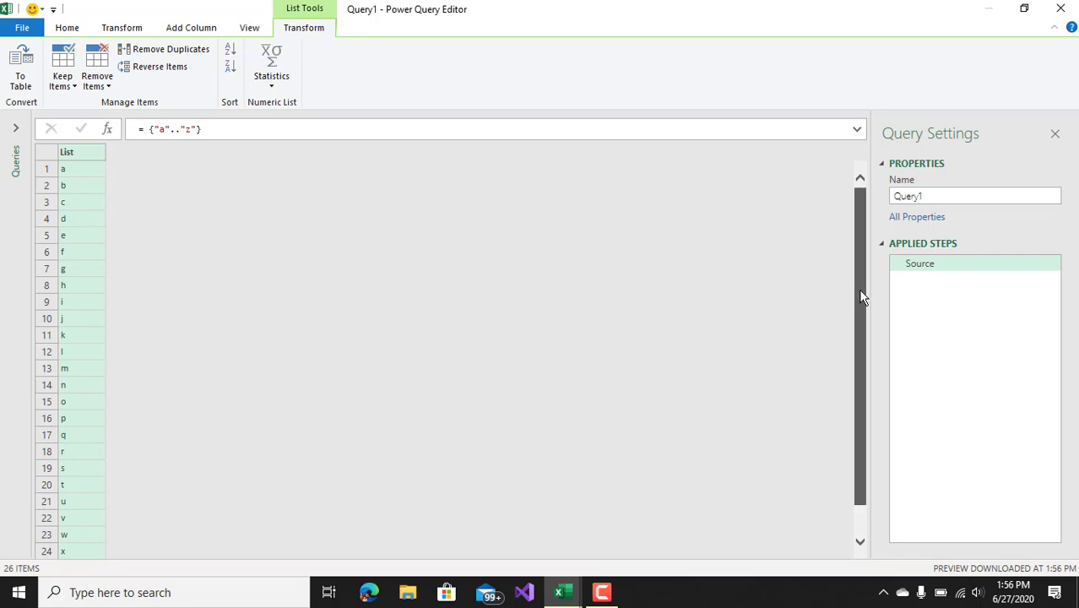
pyautogui.moveTo(861, 296); pyautogui.dragTo(864, 368)
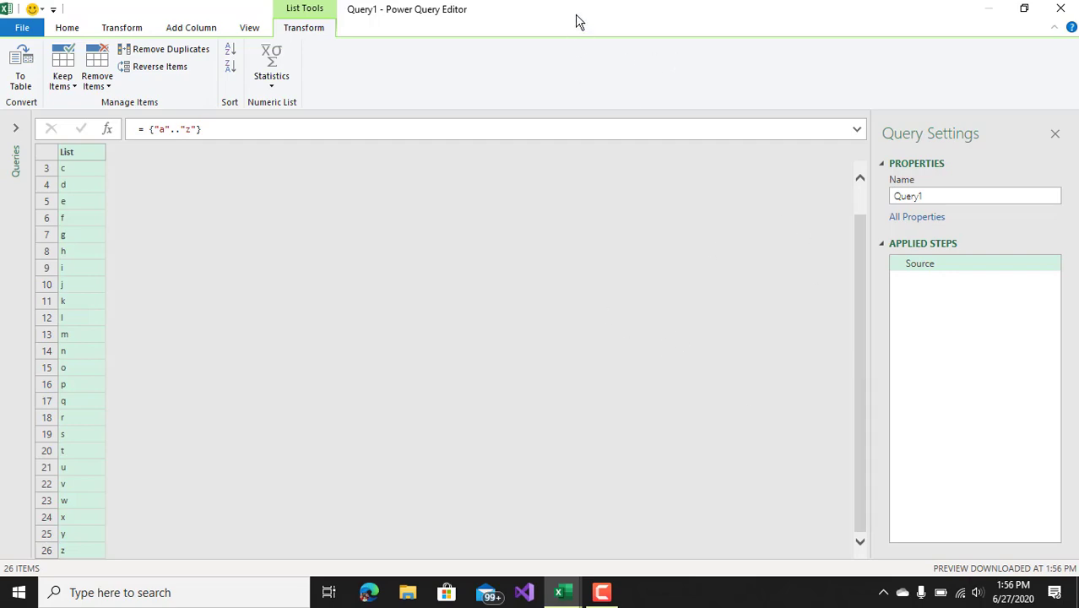
# - Move the Power Query Editor window aside to view the worksheet data, and maximize it again
pyautogui.moveTo(579, 21); pyautogui.dragTo(751, 185)
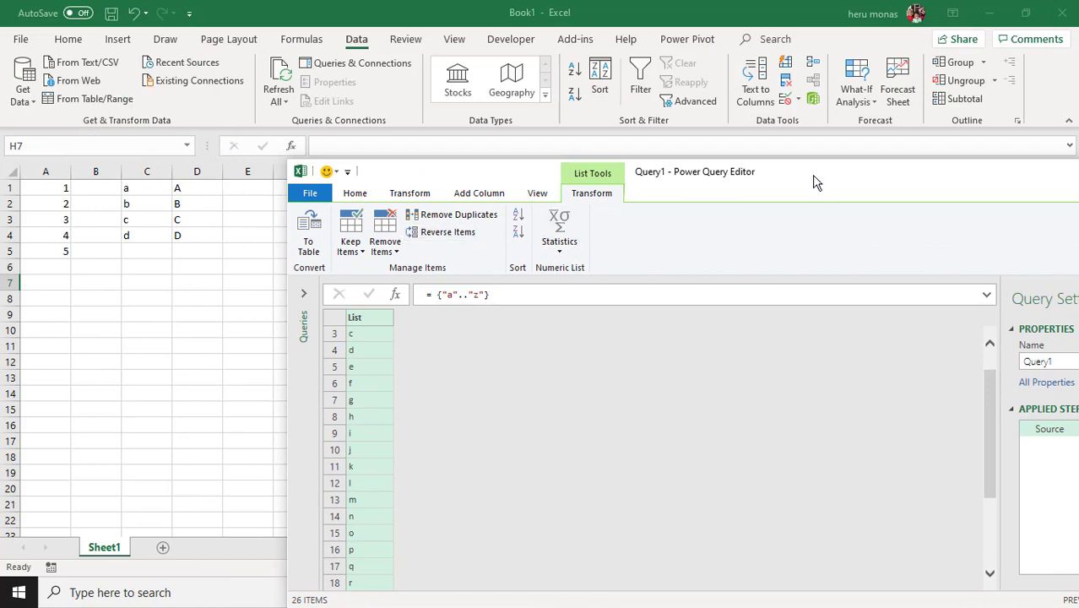
pyautogui.moveTo(815, 181); pyautogui.dragTo(788, 109)
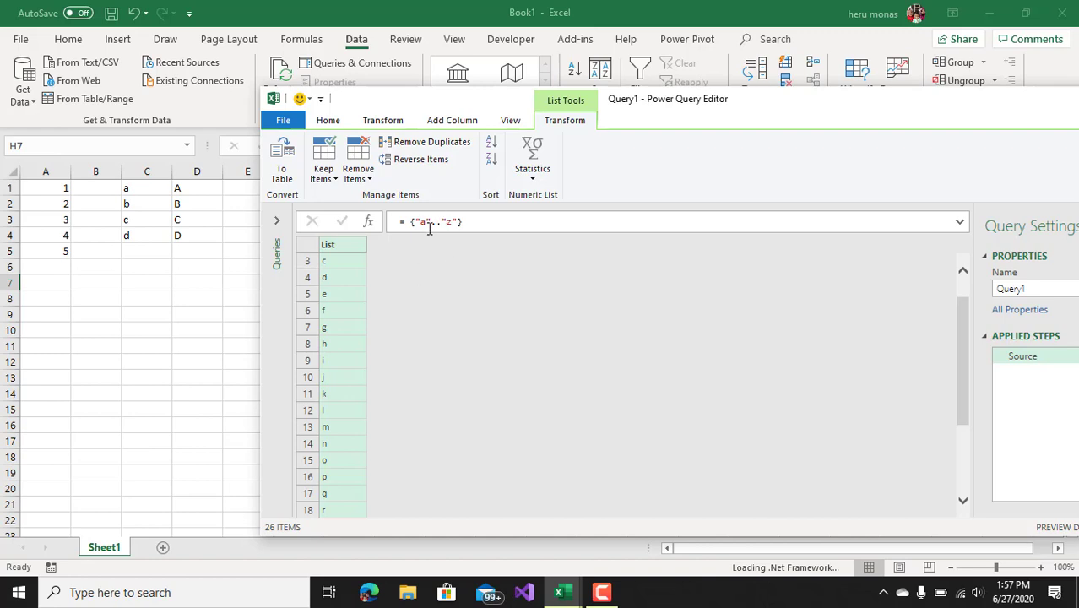
pyautogui.doubleClick(788, 96)
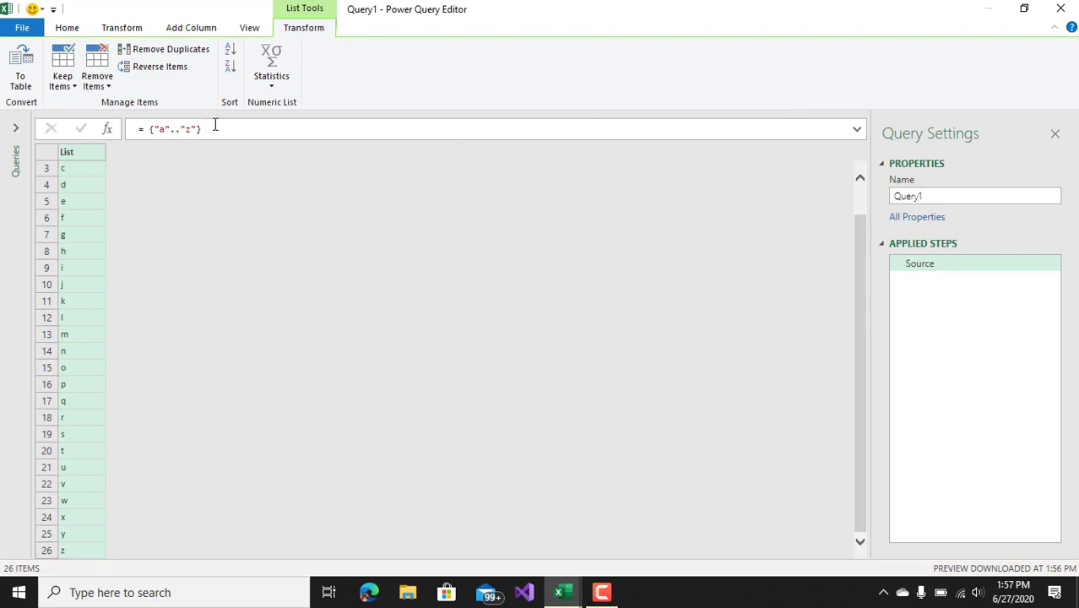
# - Change both letters in the list formula to uppercase so it reads ={"A".."Z"}, and apply it
pyautogui.click(169, 133)
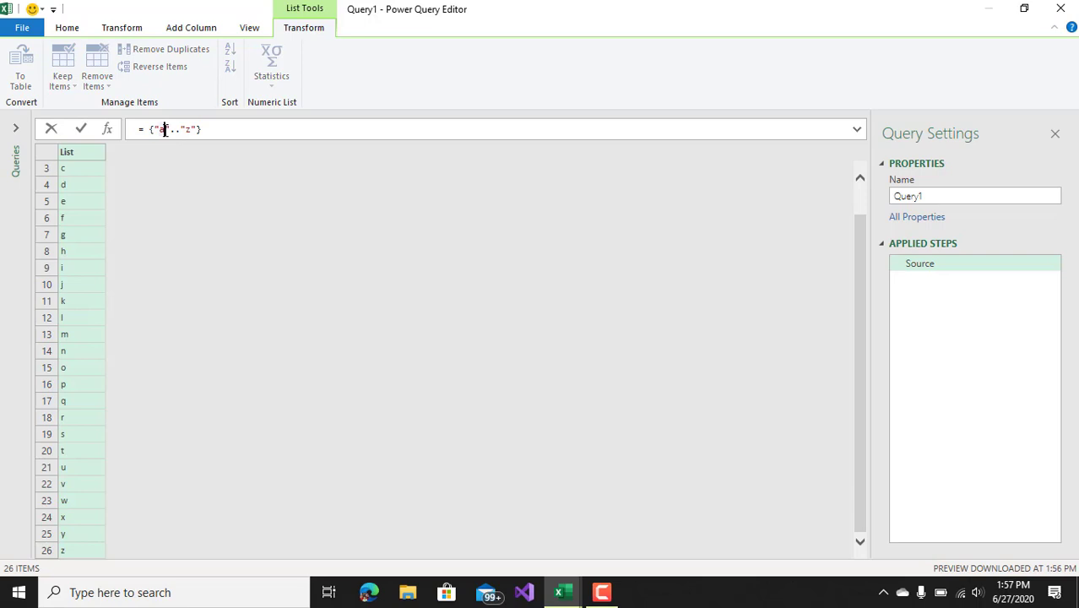
pyautogui.press('BackSpace')
pyautogui.write('A')
pyautogui.doubleClick(188, 129)
pyautogui.write('Z')
pyautogui.press('Return')
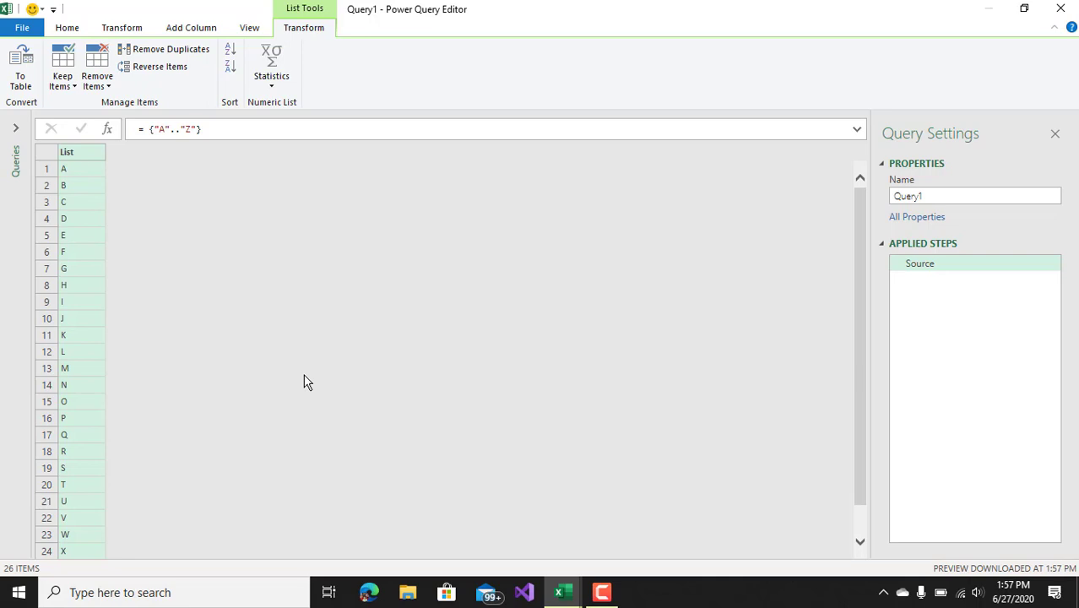
# - Try to reverse the uppercase letter range by changing the list formula to ={"Z".."A"}
pyautogui.click(163, 127)
pyautogui.doubleClick(163, 127)
pyautogui.write('Z')
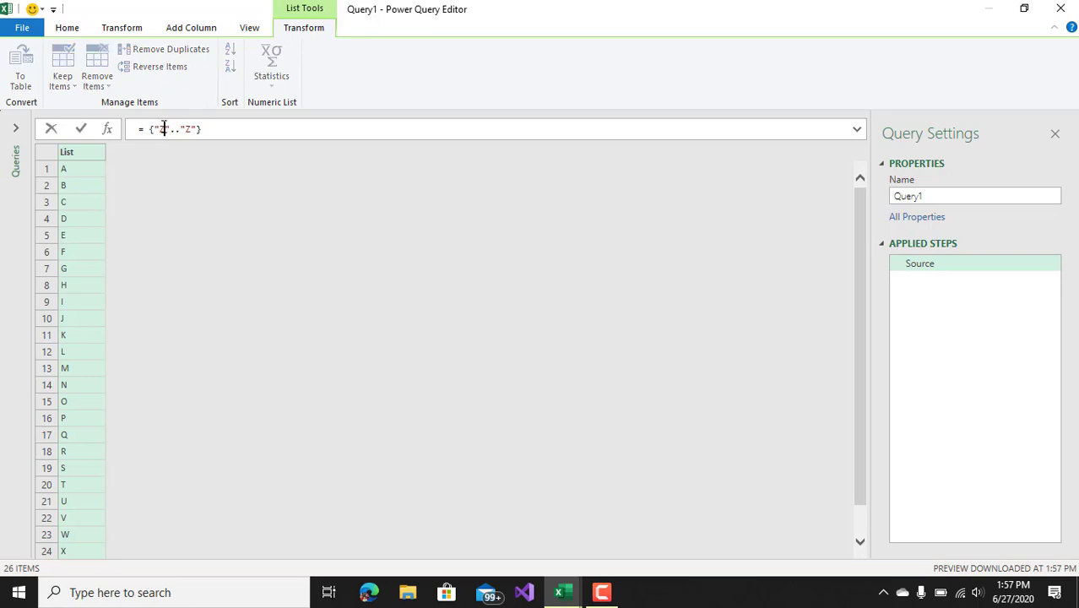
pyautogui.click(186, 128)
pyautogui.doubleClick(188, 127)
pyautogui.write('A')
pyautogui.click(216, 128)
pyautogui.press('Return')
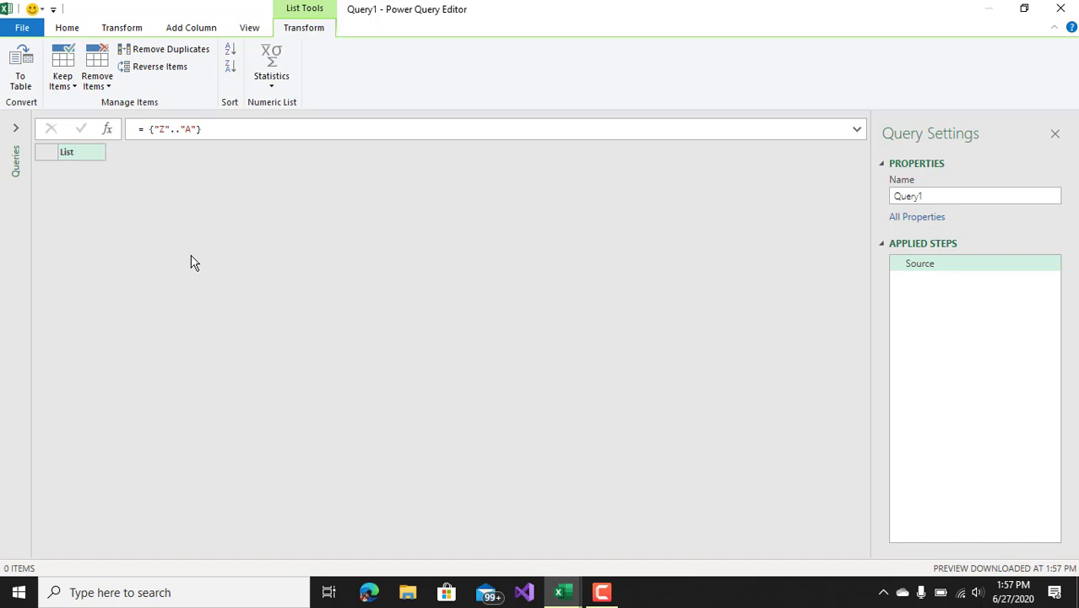
# - Change the list formula to the mixed-case range ={"A".."z"} and look through the list down to its end
pyautogui.click(165, 128)
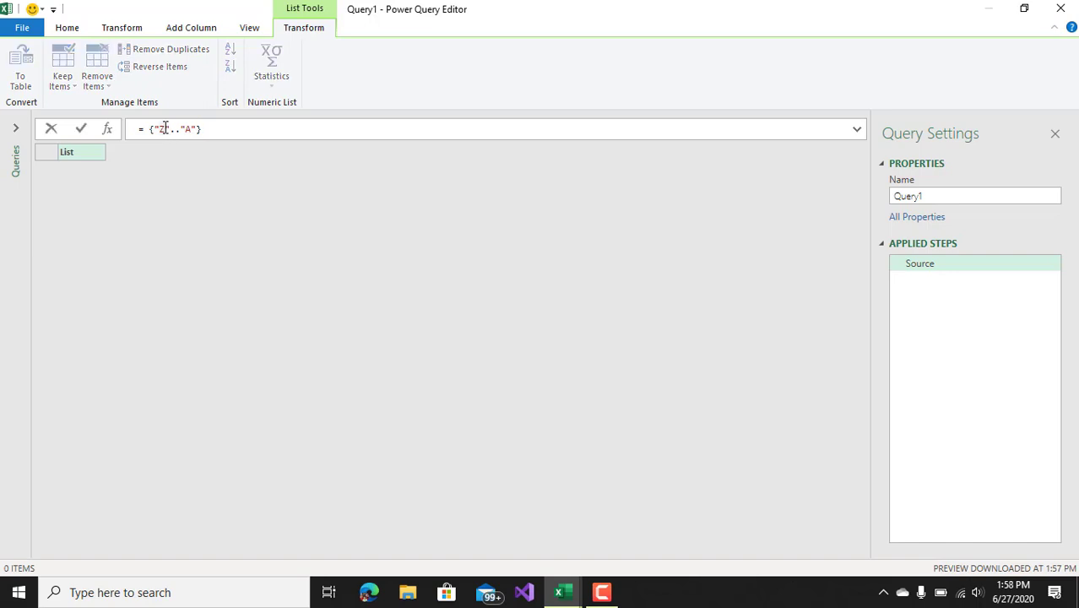
pyautogui.press('BackSpace')
pyautogui.write('A')
pyautogui.click(192, 129)
pyautogui.press('BackSpace')
pyautogui.write('z')
pyautogui.press('Return')
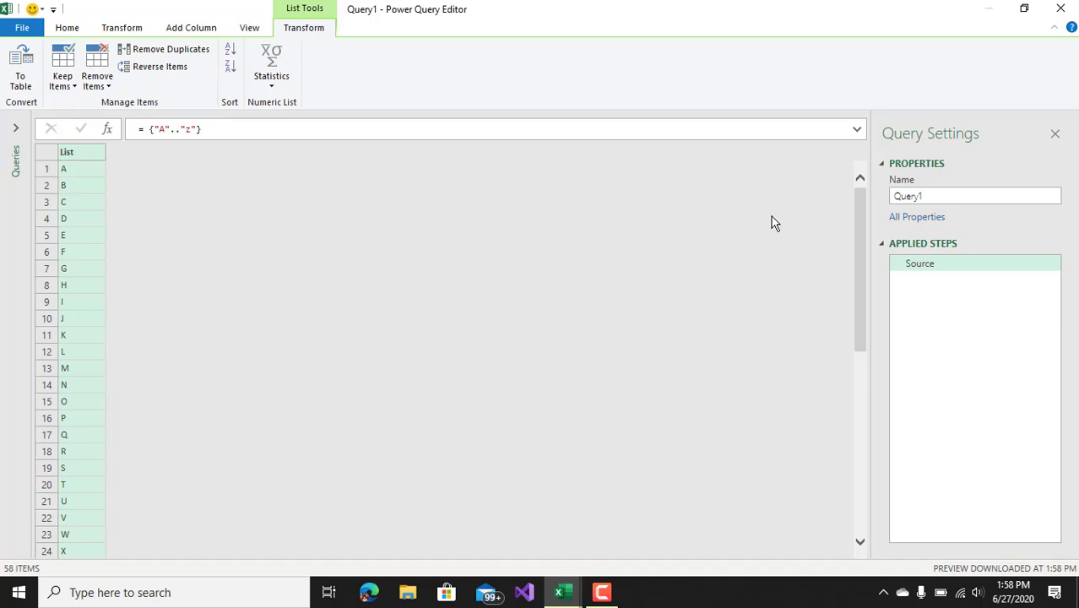
pyautogui.moveTo(863, 222); pyautogui.dragTo(874, 309)
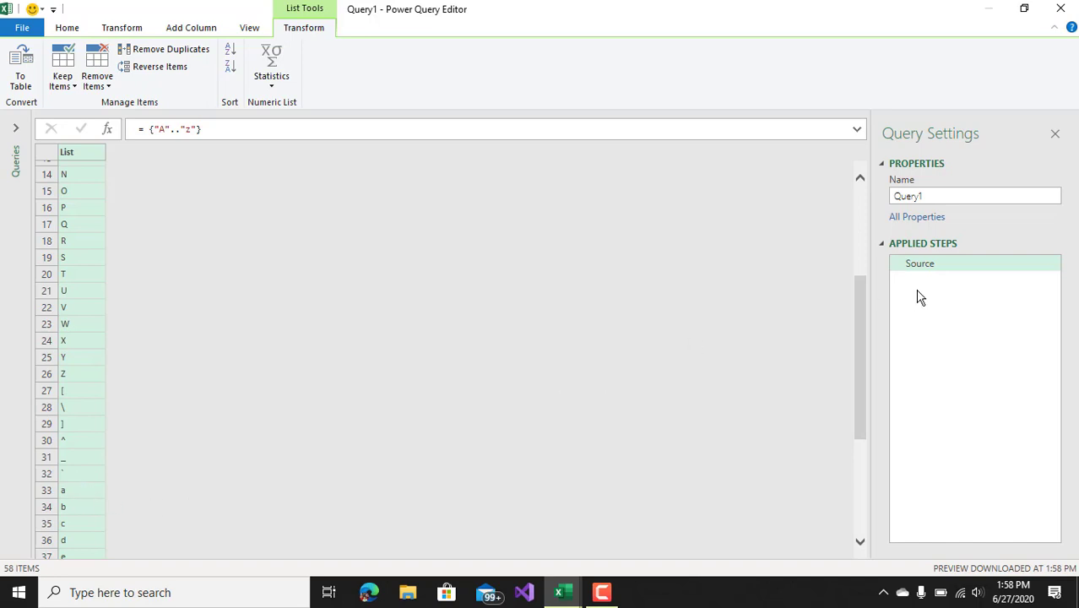
pyautogui.moveTo(860, 315); pyautogui.dragTo(865, 492)
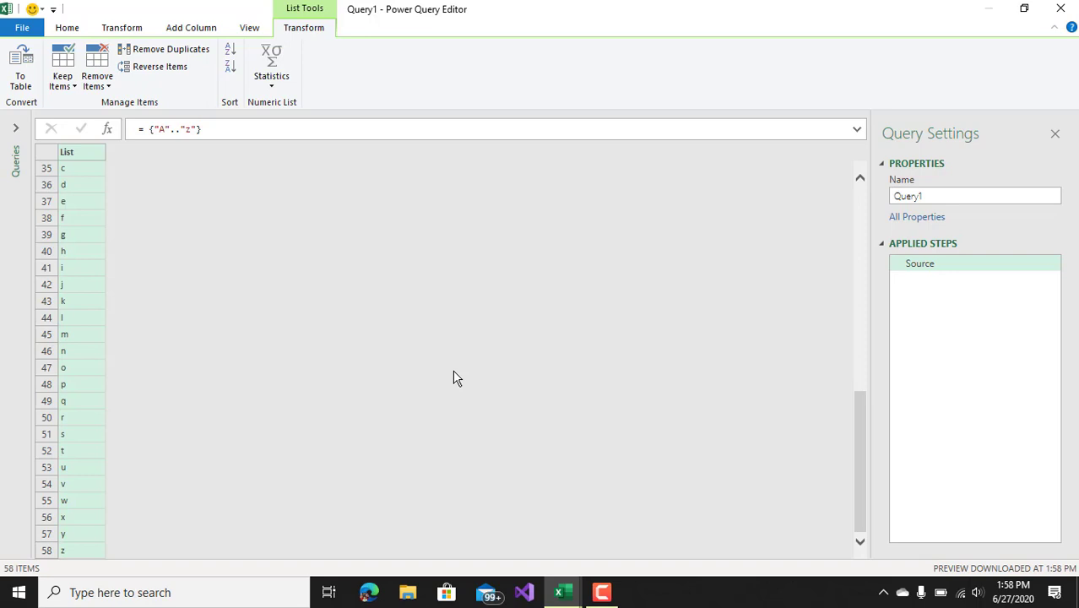
# - Close the Power Query Editor and discard the query changes
pyautogui.click(164, 128)
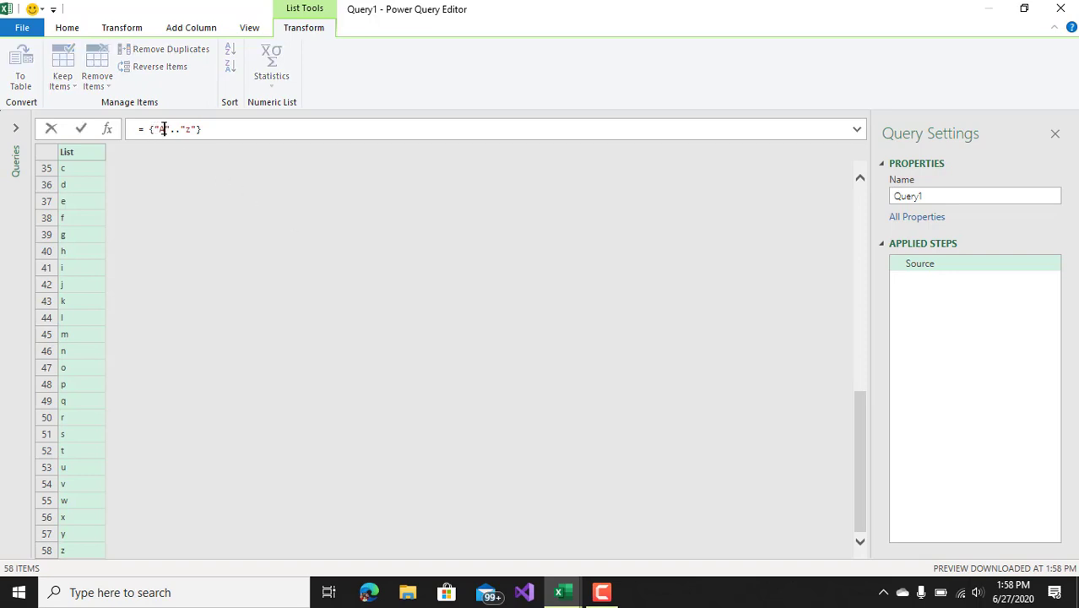
pyautogui.click(196, 129)
pyautogui.click(167, 129)
pyautogui.click(1061, 11)
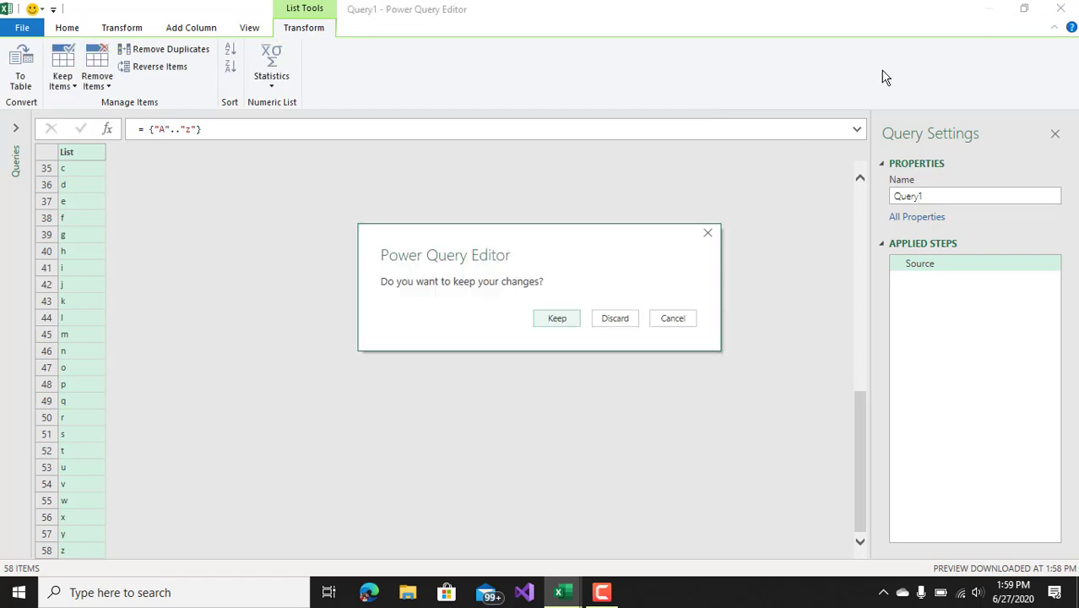
pyautogui.click(601, 322)
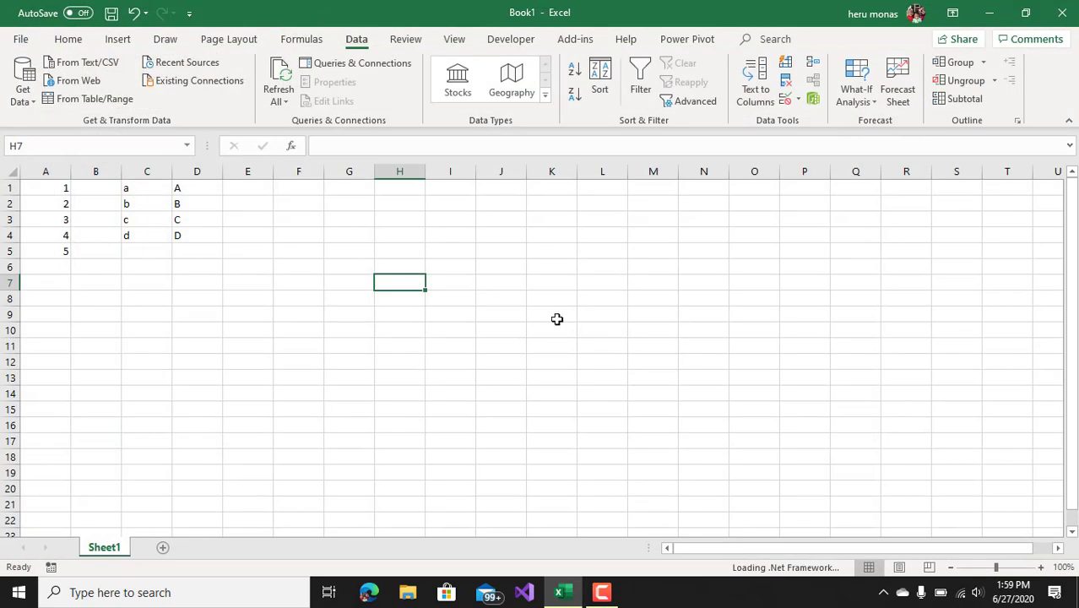
# - Enter the date 1/1 in cell H2 of the worksheet
pyautogui.click(345, 312)
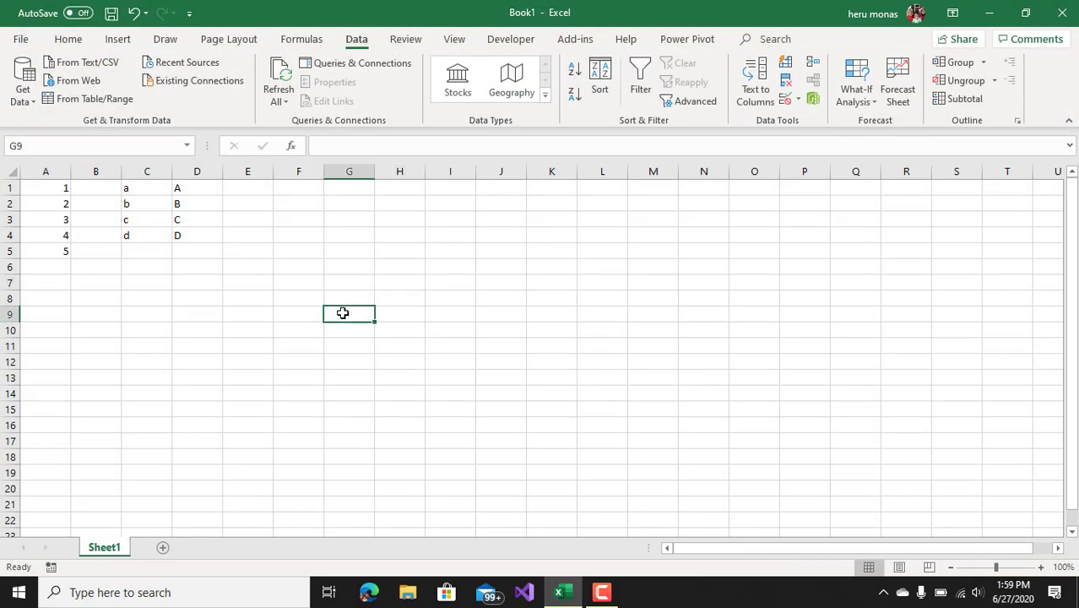
pyautogui.click(413, 213)
pyautogui.click(410, 186)
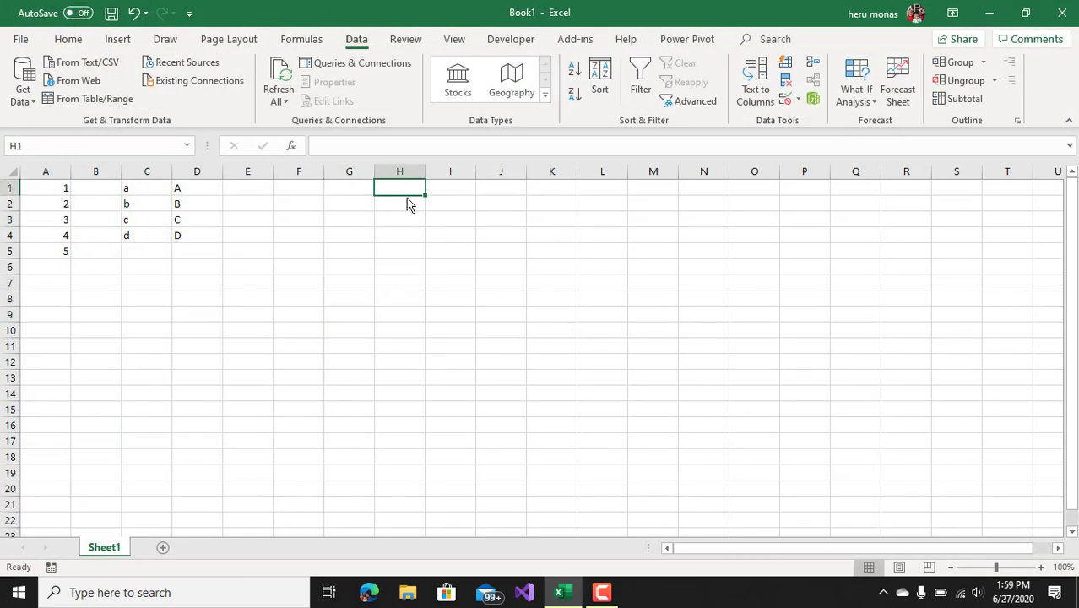
pyautogui.click(406, 204)
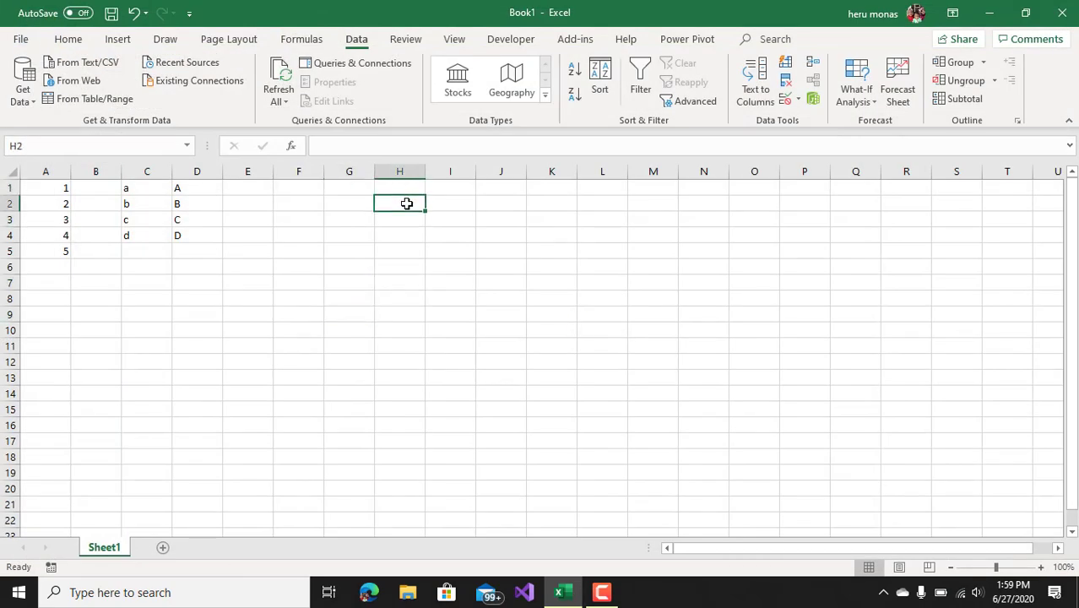
pyautogui.write('1/')
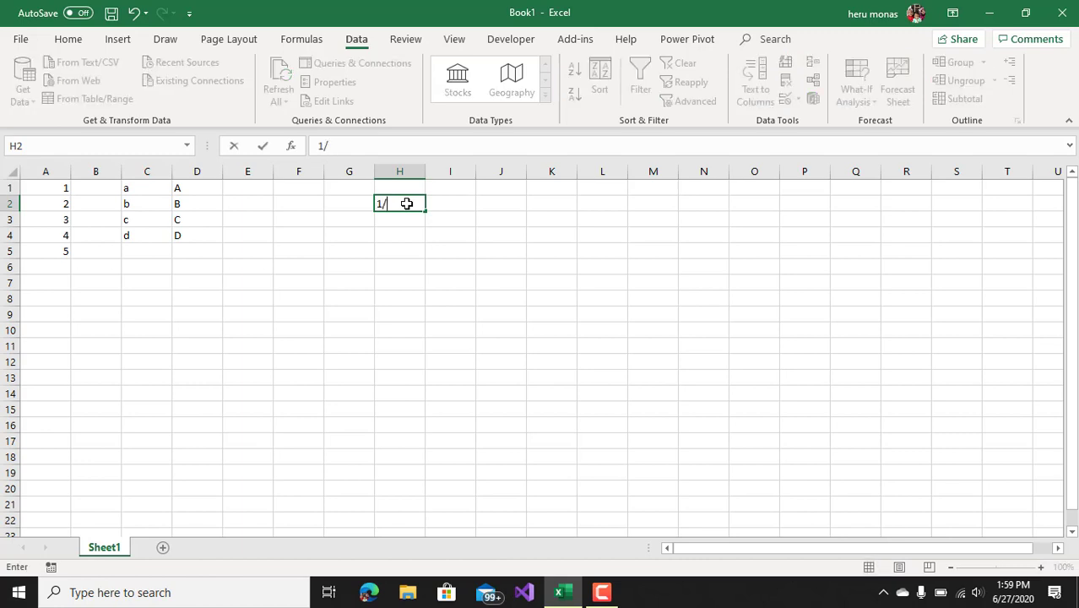
pyautogui.write('1/')
pyautogui.press('Return')
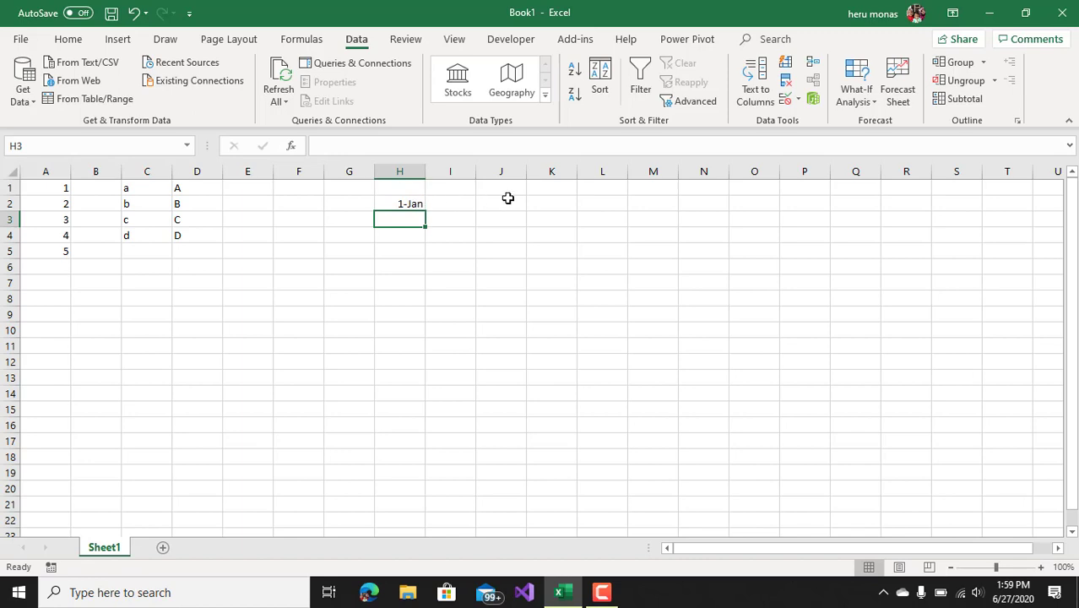
# - Enter the date 2/1 in cell K2 and check the stored date
pyautogui.click(566, 204)
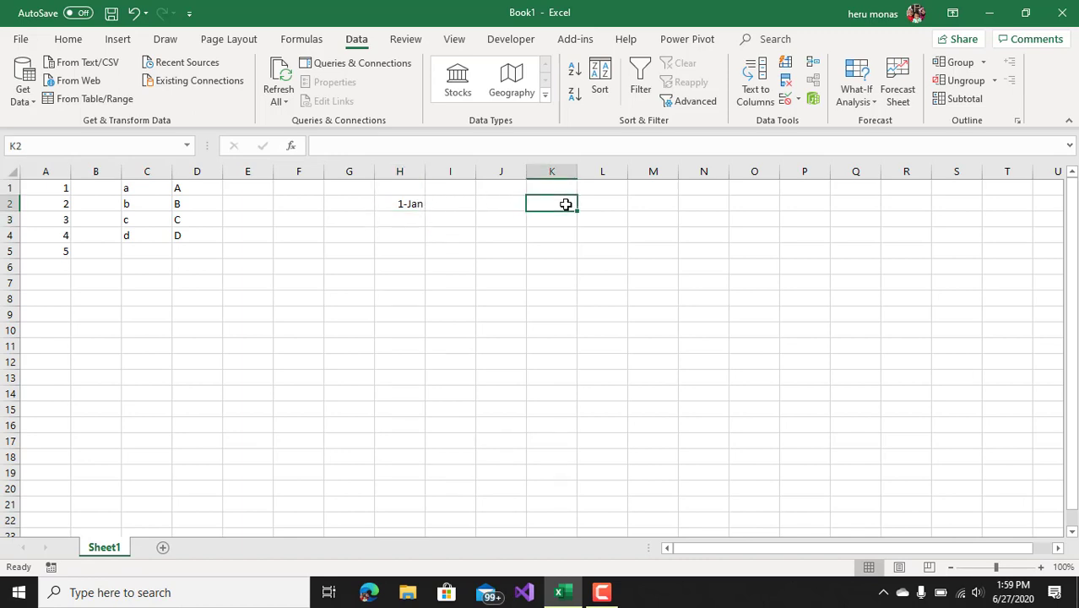
pyautogui.write('1/1')
pyautogui.press('Return')
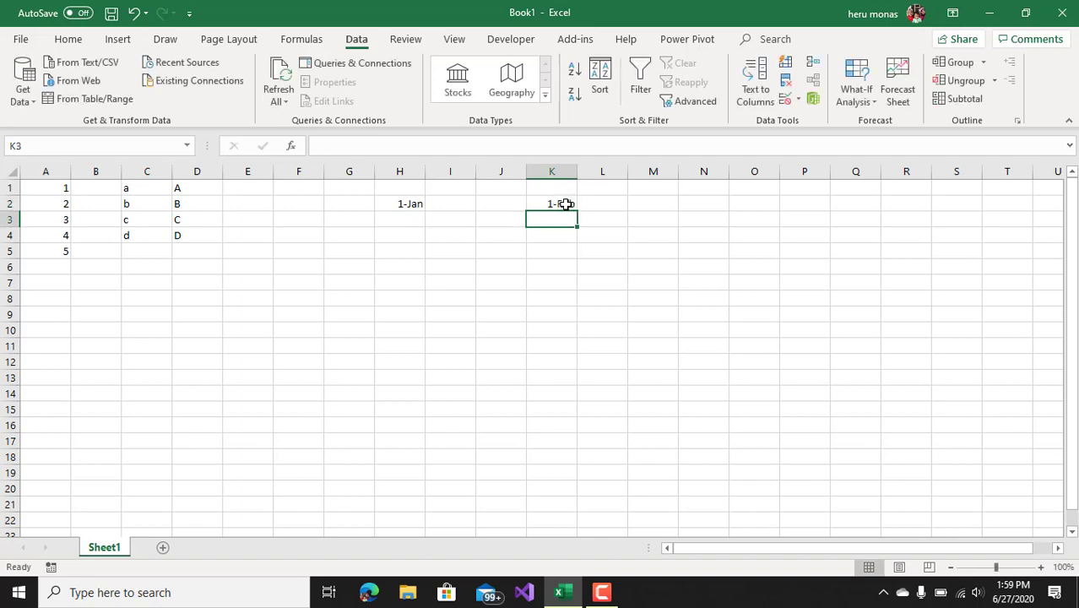
pyautogui.click(566, 204)
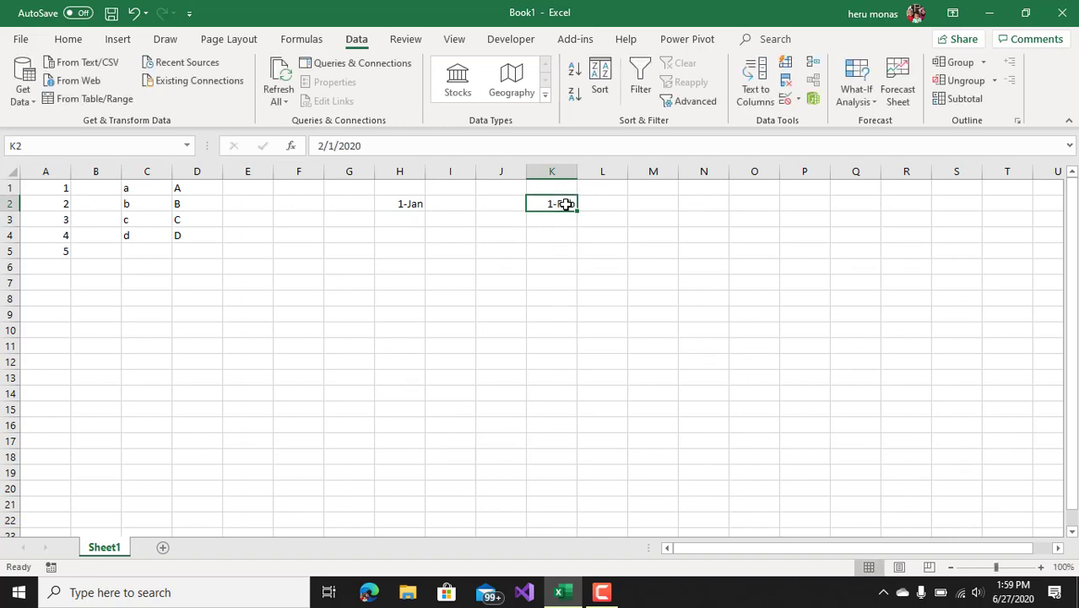
# - Apply the Number format to the dates in cells H2 and K2
pyautogui.click(411, 203)
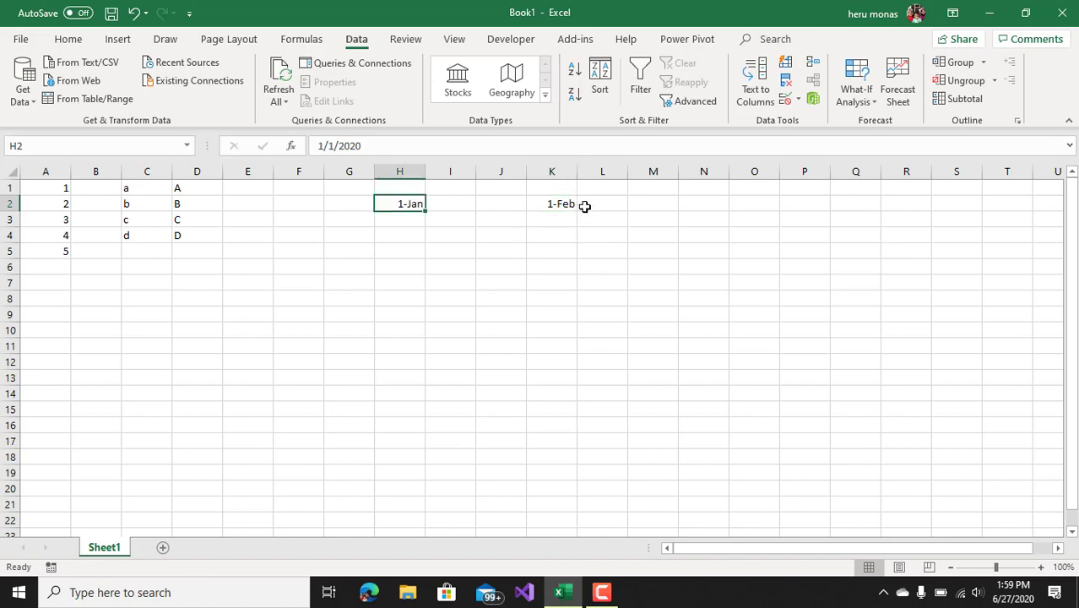
pyautogui.rightClick(410, 201)
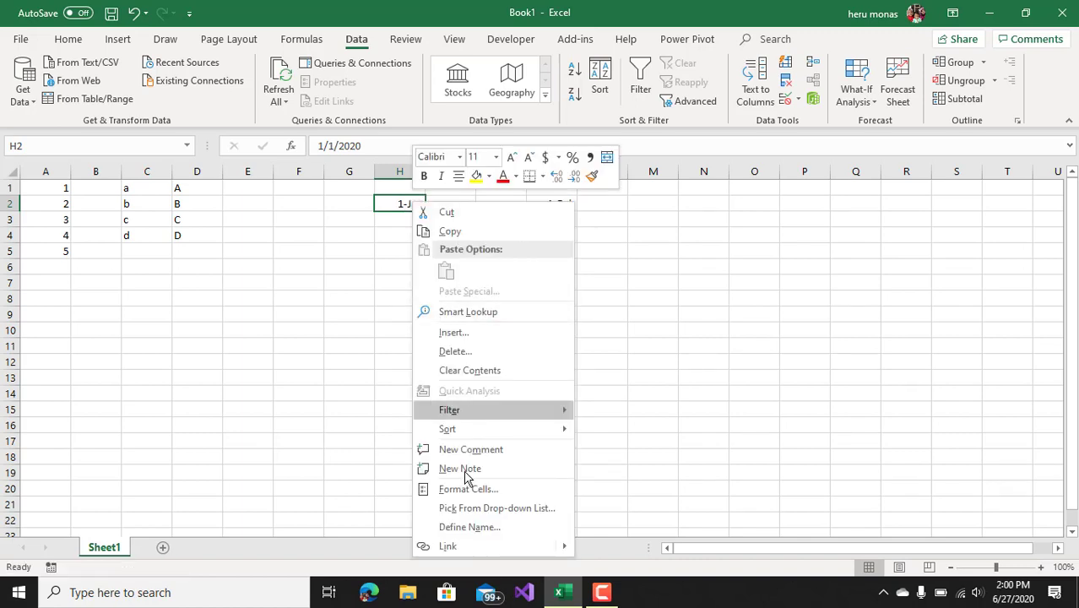
pyautogui.press('Escape')
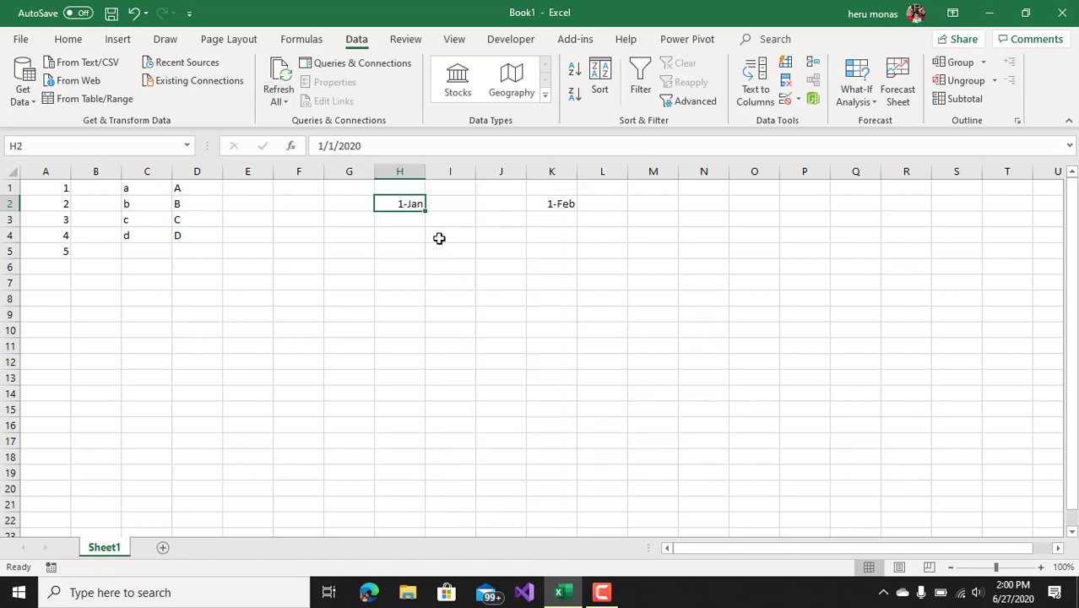
pyautogui.click(83, 39)
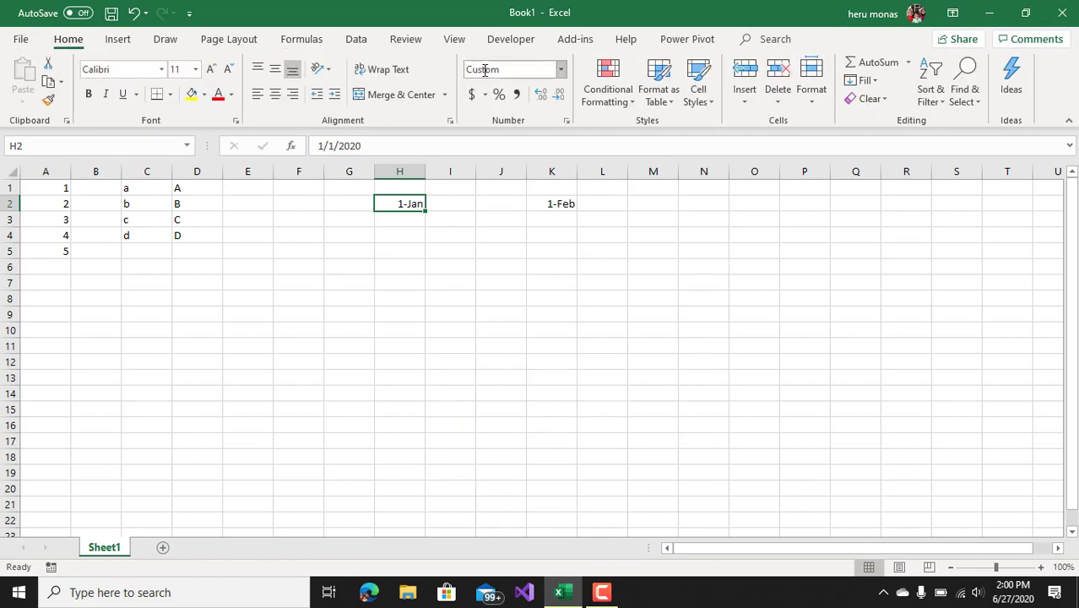
pyautogui.click(561, 69)
pyautogui.click(546, 133)
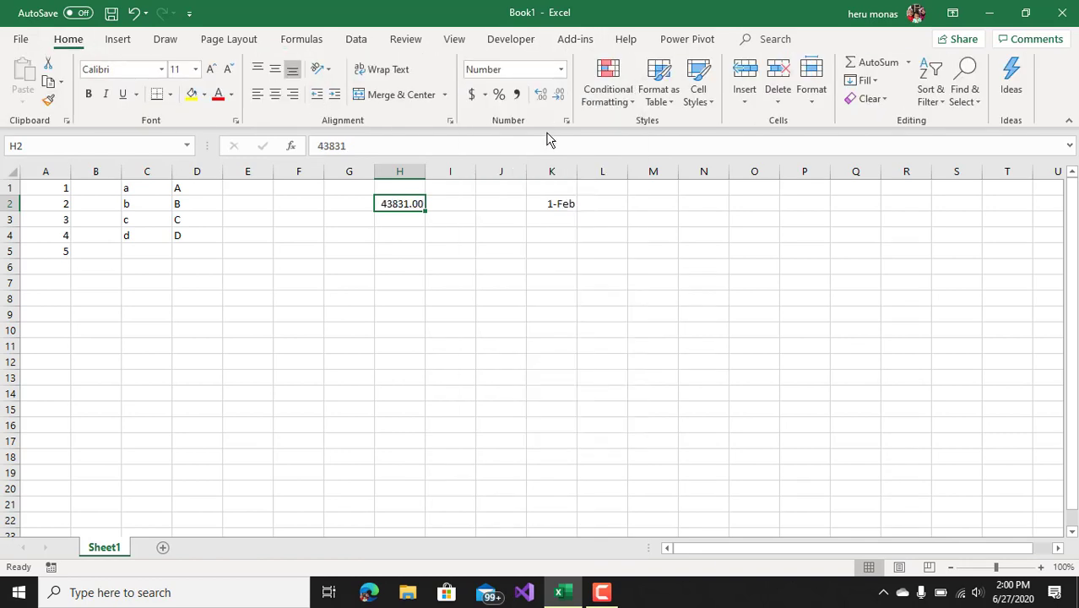
pyautogui.click(568, 204)
pyautogui.press('F4')
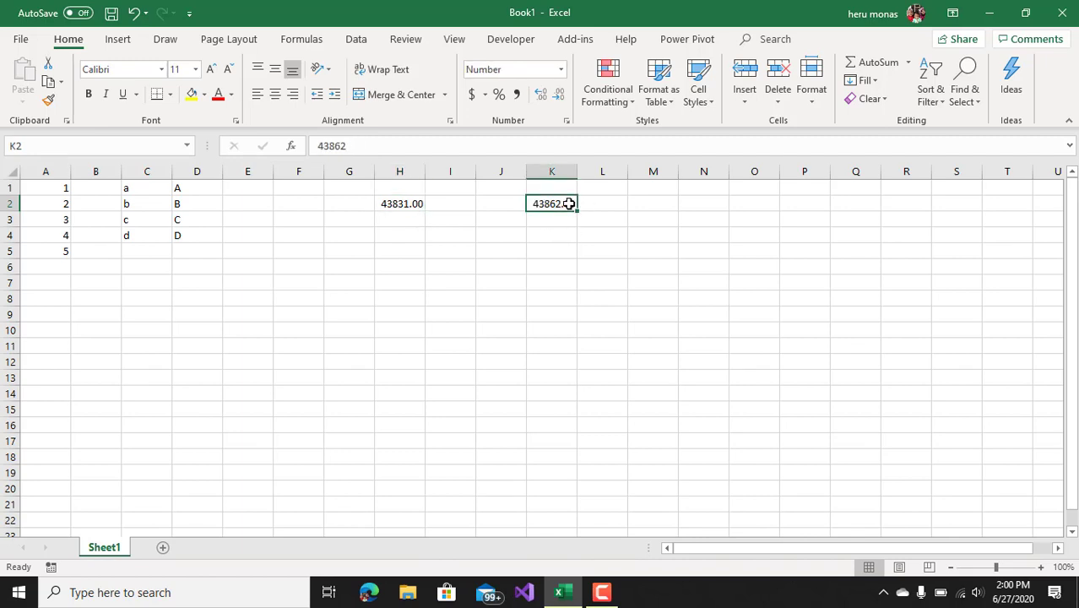
# - Examine the date serial numbers in cells H2 and K2
pyautogui.click(605, 266)
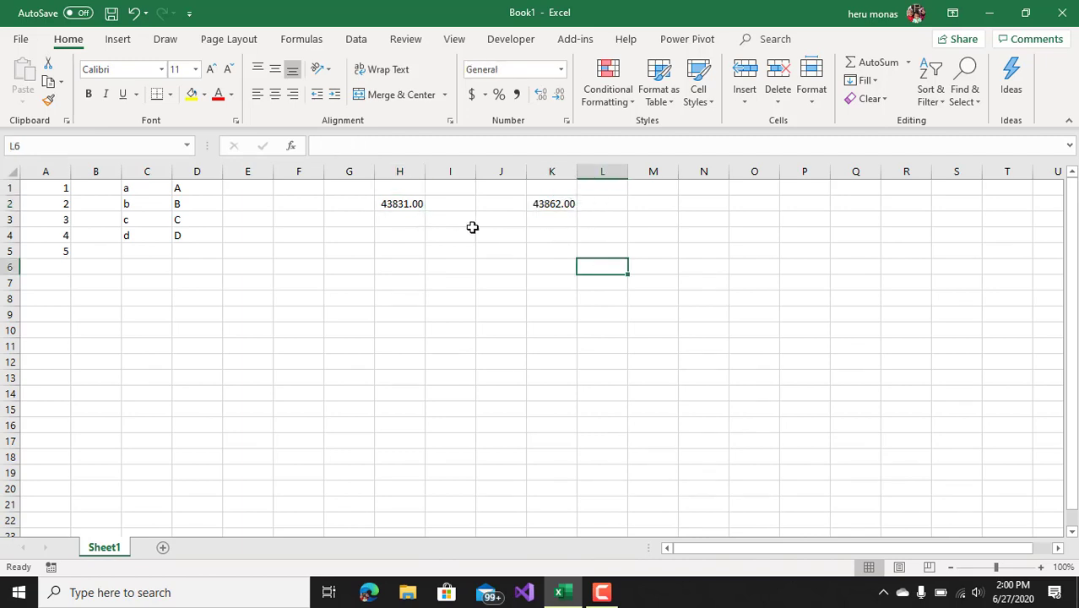
pyautogui.click(418, 204)
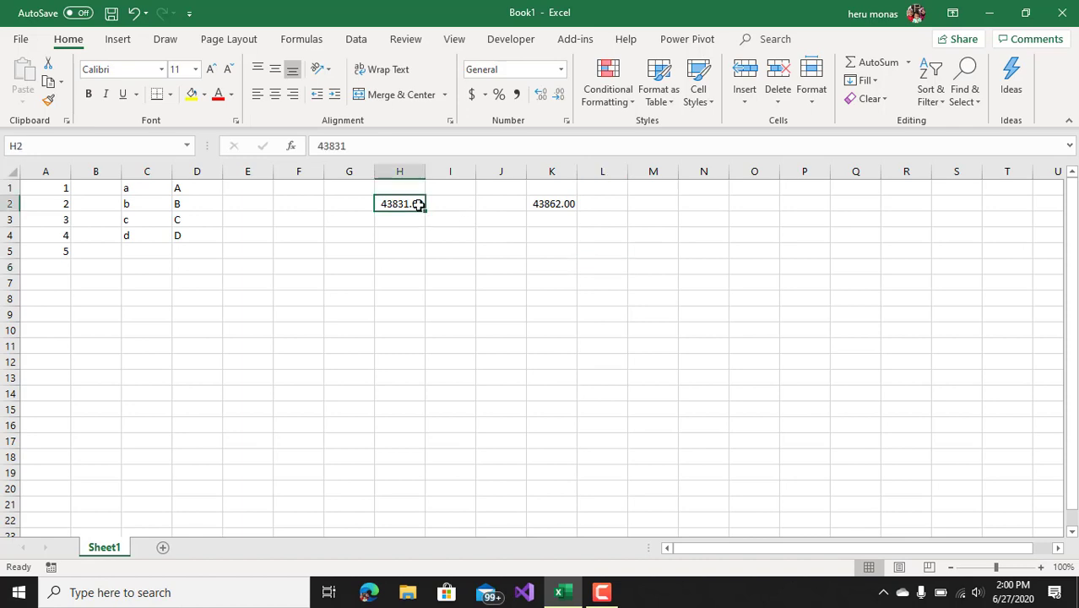
pyautogui.click(548, 203)
pyautogui.click(397, 205)
pyautogui.click(565, 592)
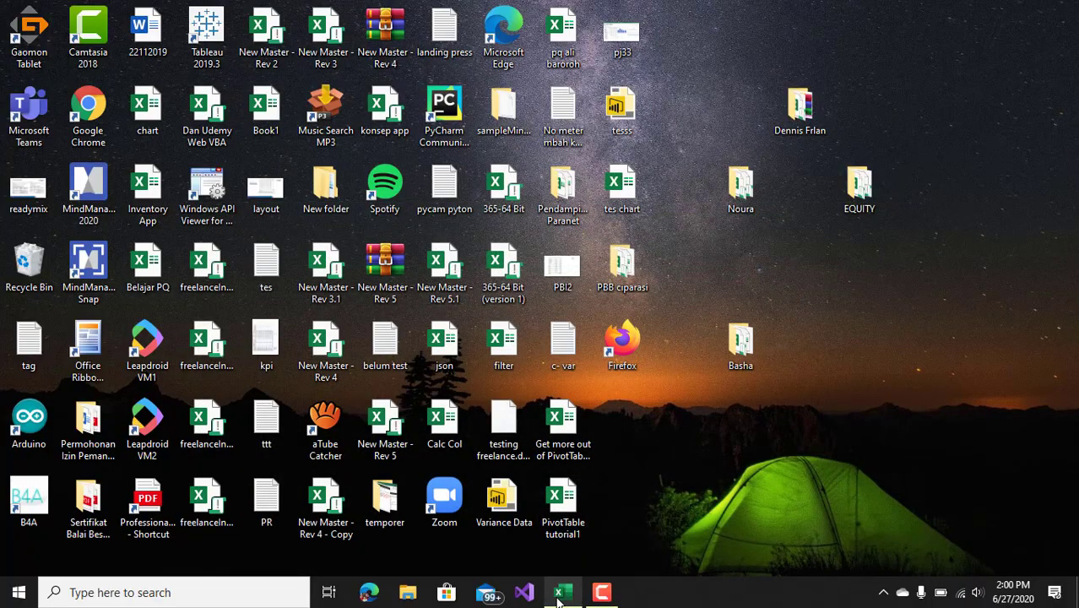
pyautogui.click(559, 591)
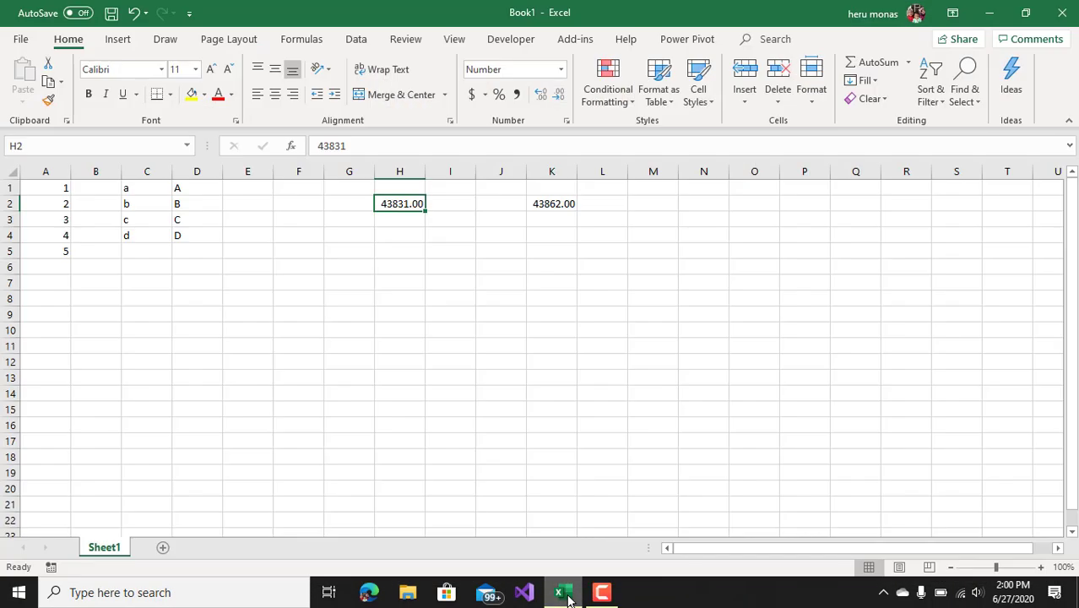
pyautogui.click(491, 315)
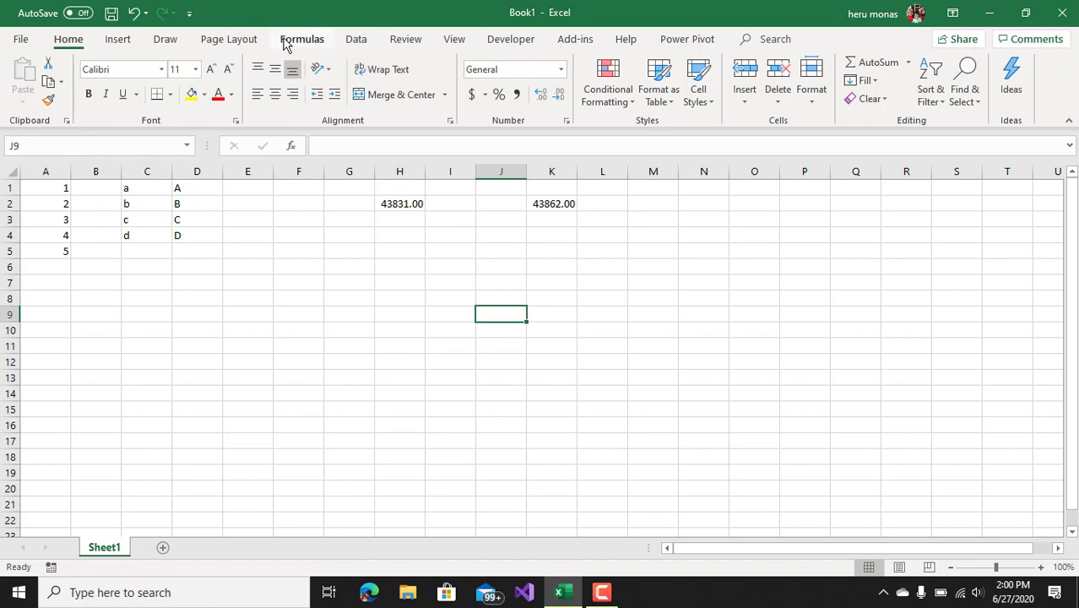
# - Create a new blank query and enter the list formula ={1..2}
pyautogui.click(315, 43)
pyautogui.click(363, 45)
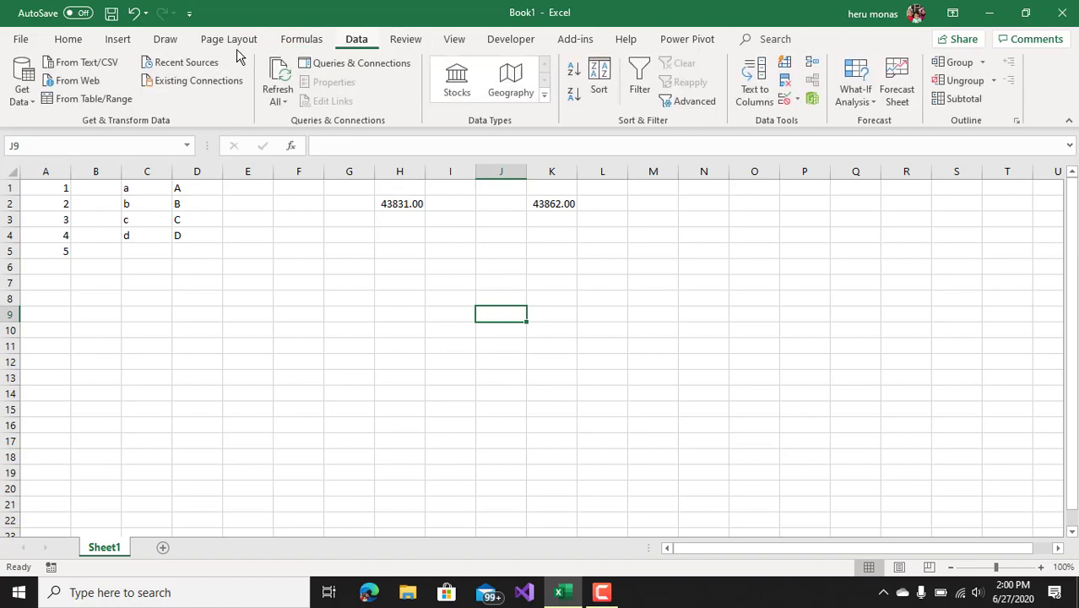
pyautogui.click(36, 102)
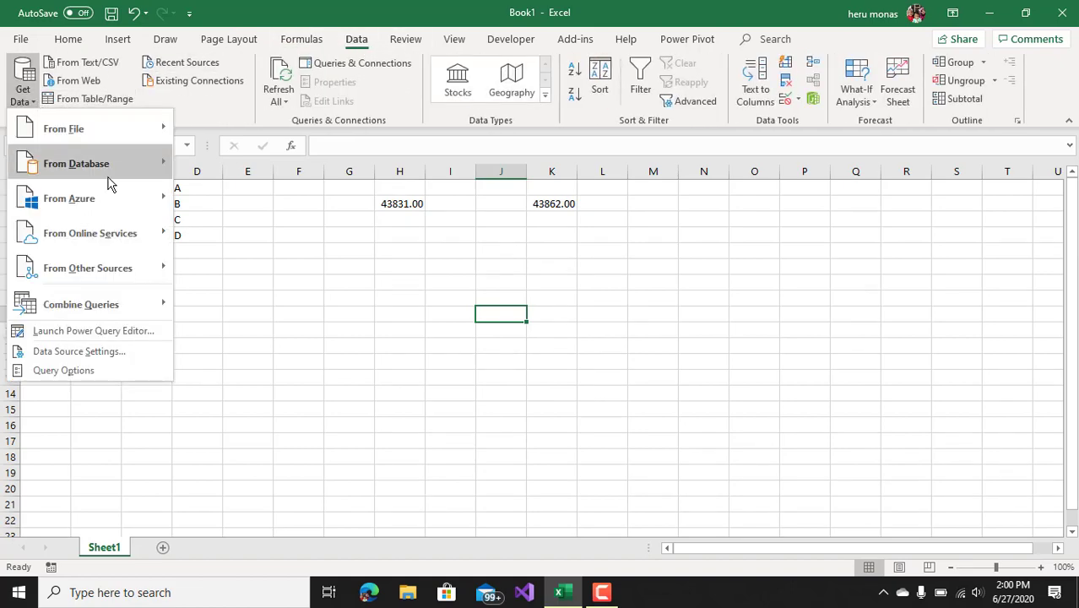
pyautogui.moveTo(139, 278)
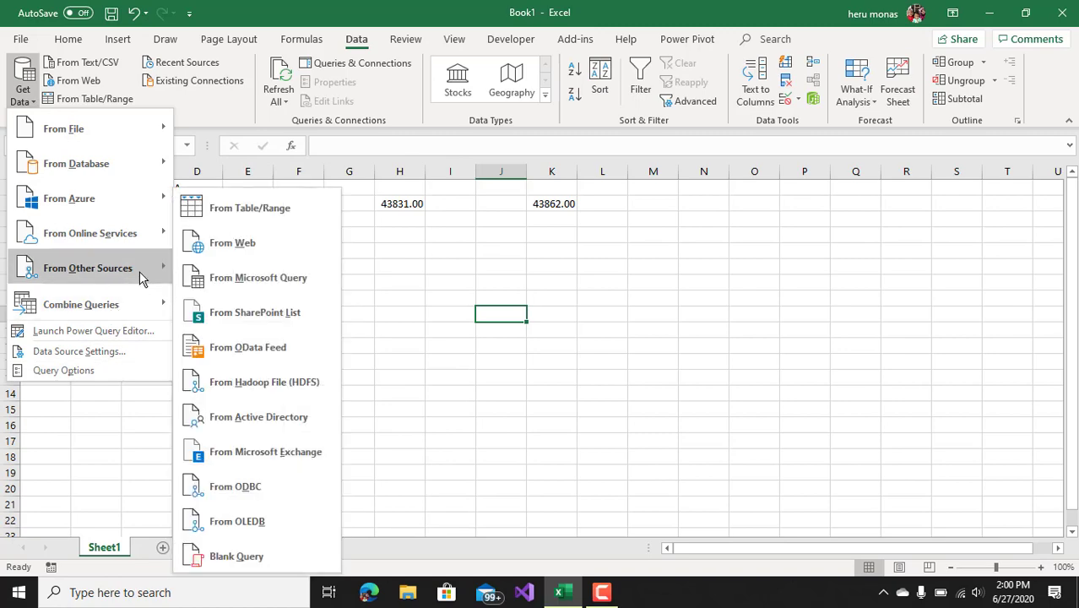
pyautogui.click(233, 557)
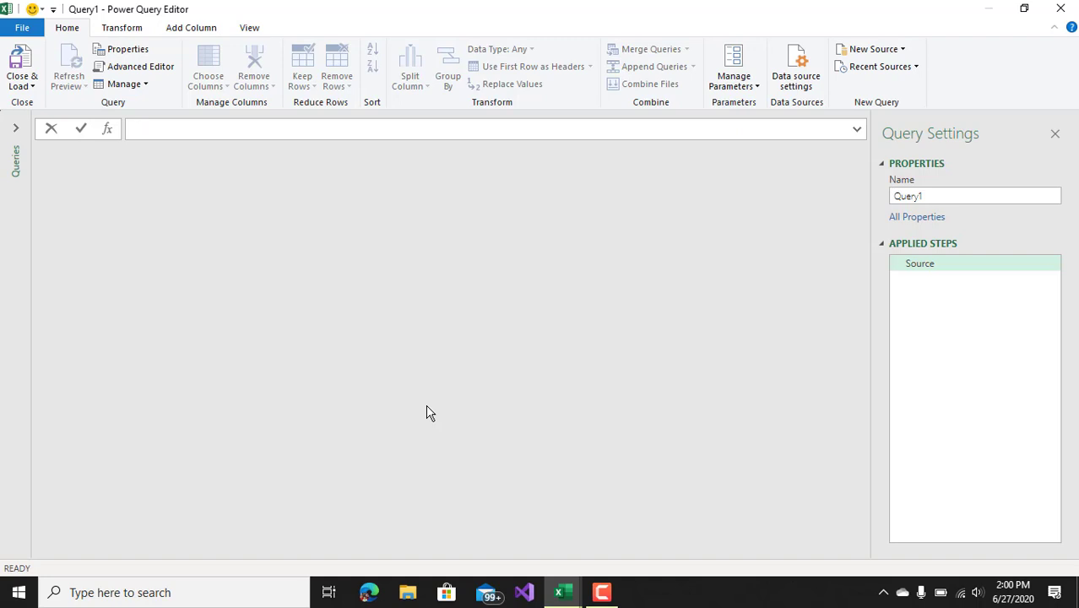
pyautogui.write('{1..2')
pyautogui.press('Return')
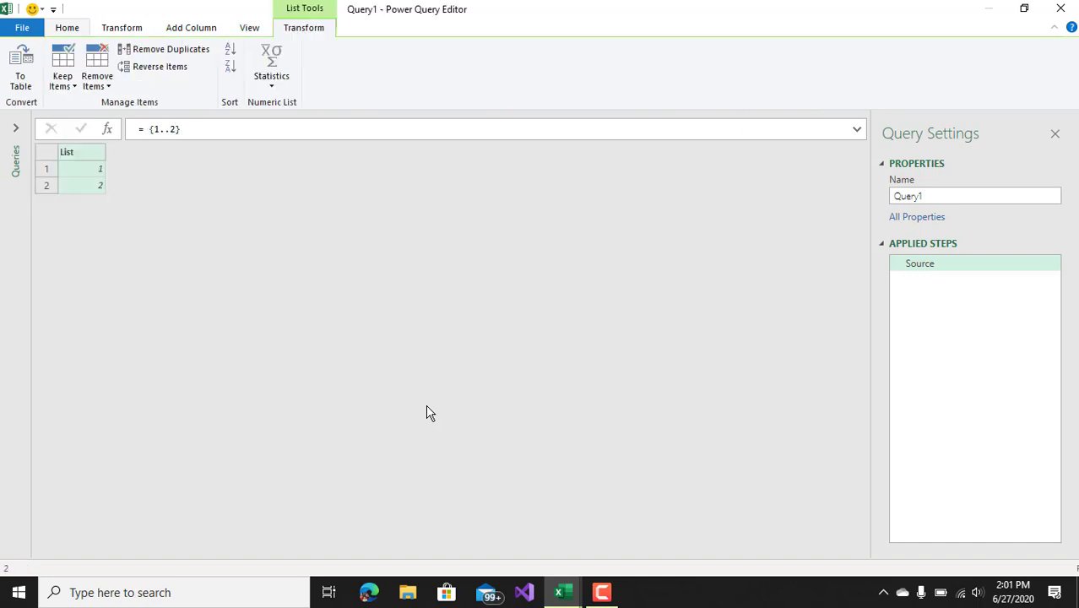
# - Change the end value of the list formula so it reads ={1..3}
pyautogui.click(175, 129)
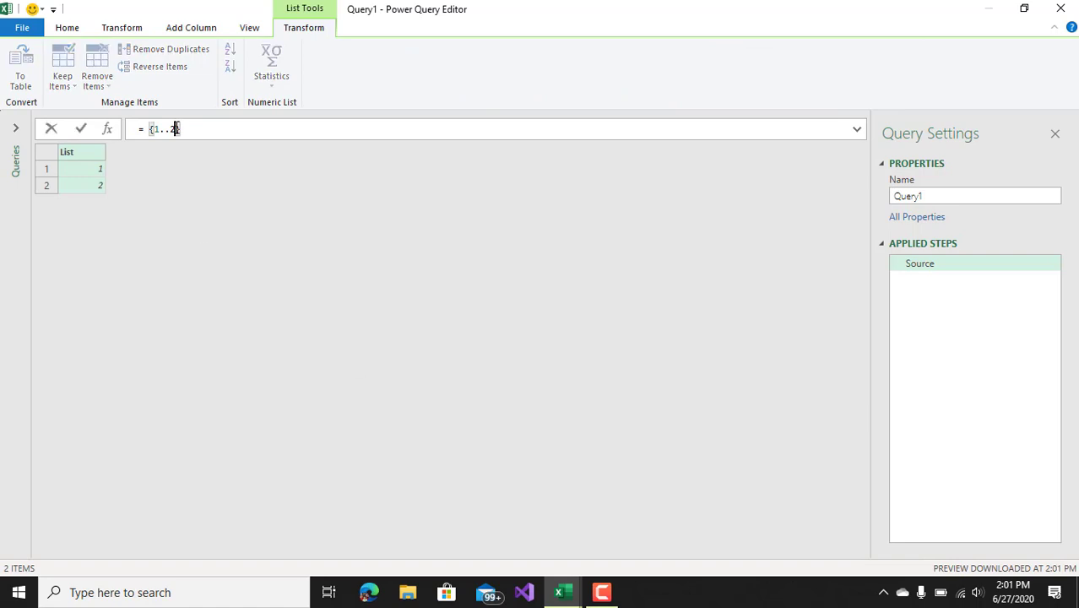
pyautogui.press('BackSpace')
pyautogui.write('3')
pyautogui.press('Return')
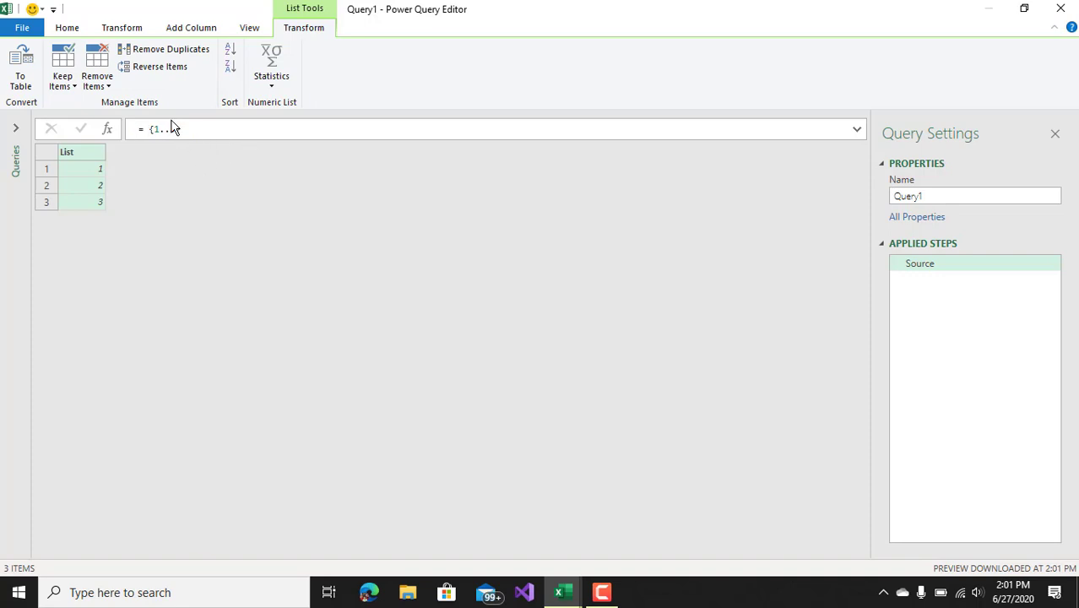
# - Close the query editor, discard the list query and return to the worksheet
pyautogui.click(163, 130)
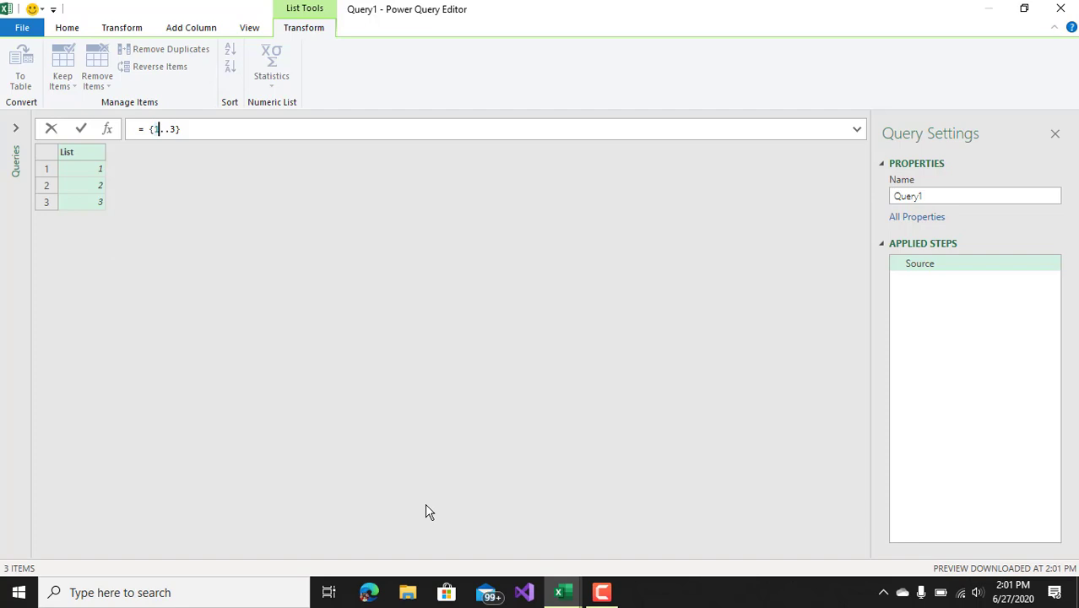
pyautogui.click(561, 590)
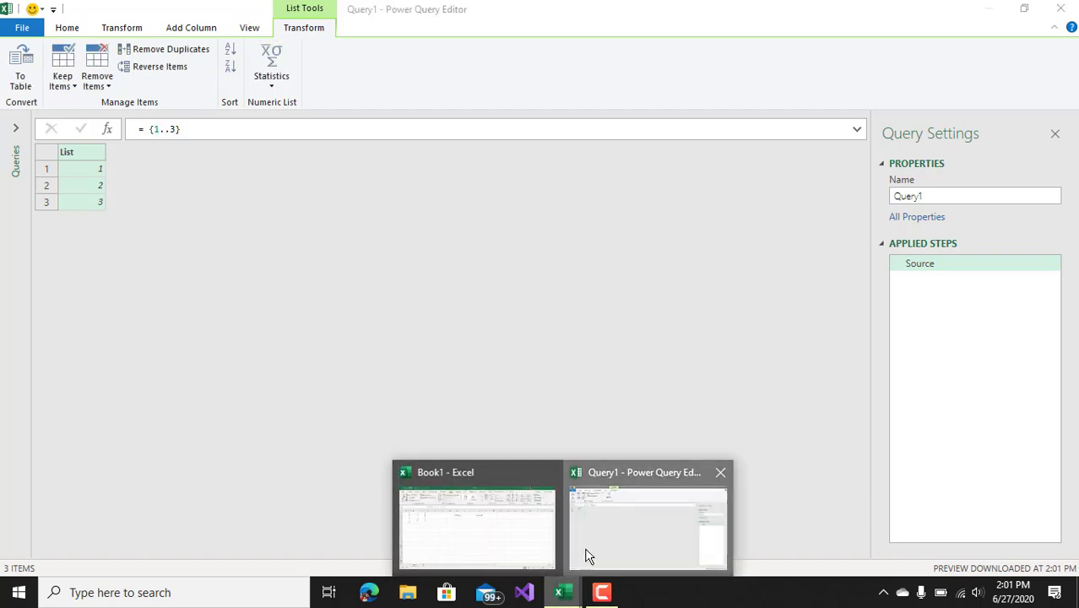
pyautogui.click(589, 556)
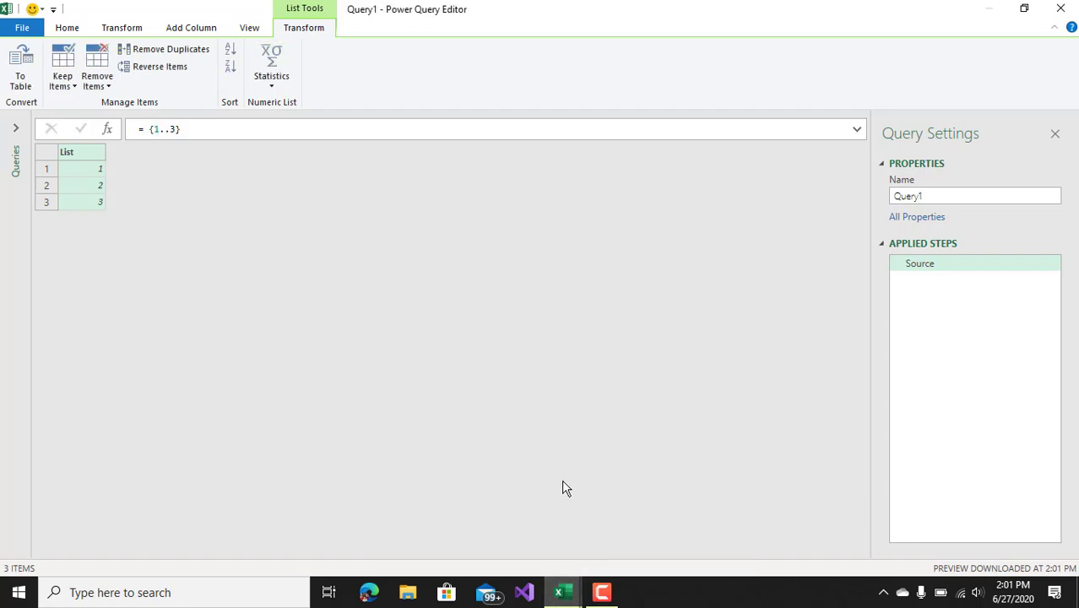
pyautogui.click(1062, 9)
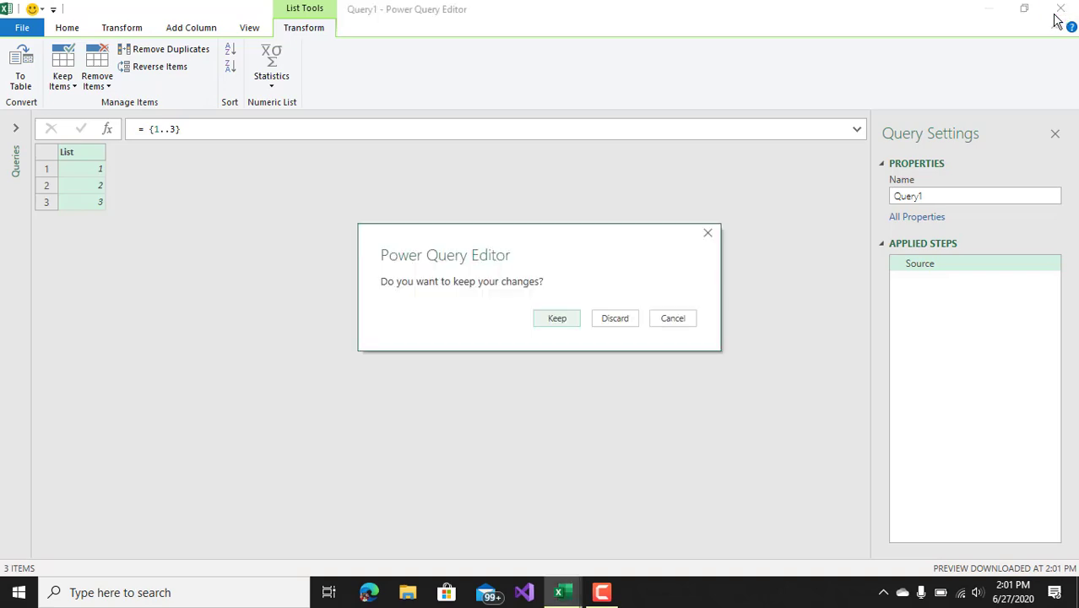
pyautogui.click(611, 323)
pyautogui.click(346, 251)
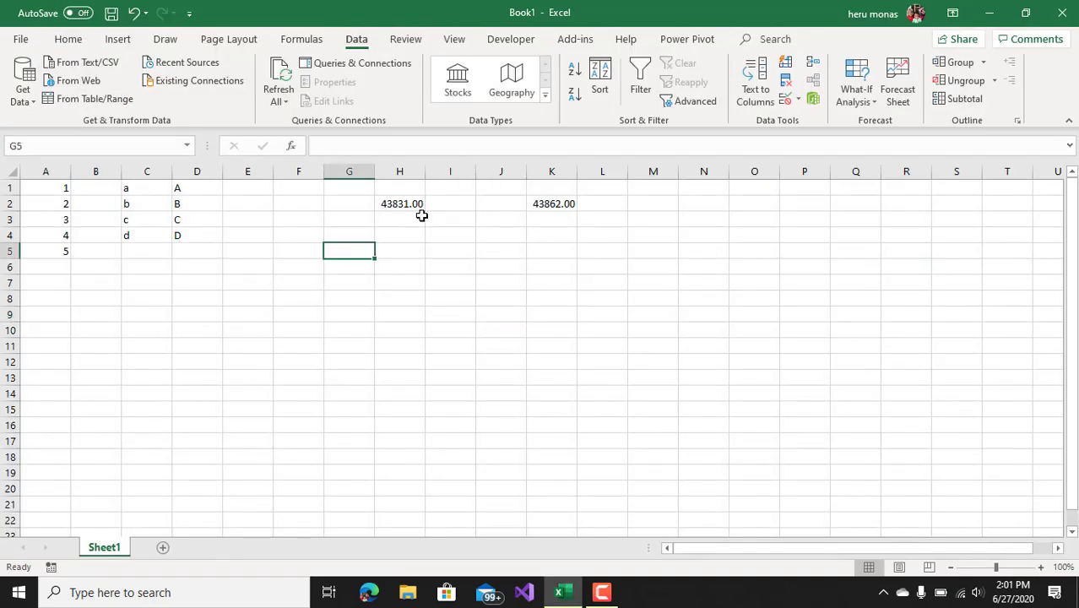
# - Enter the header awal in cell H1 above the first date serial number
pyautogui.click(411, 188)
pyautogui.write('awal')
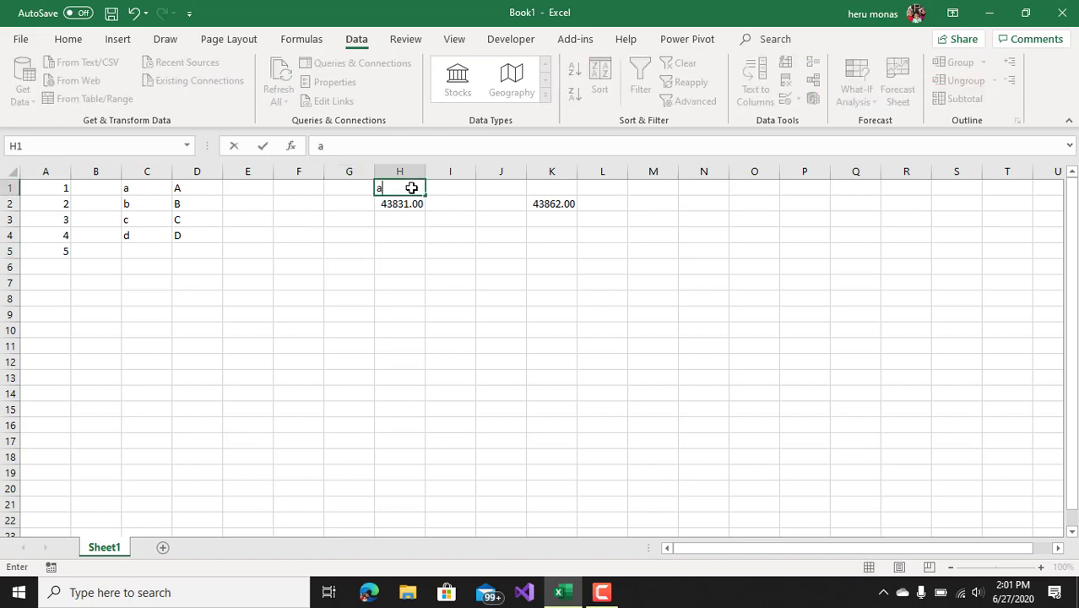
pyautogui.press('Tab')
pyautogui.press('Tab')
pyautogui.press('Tab')
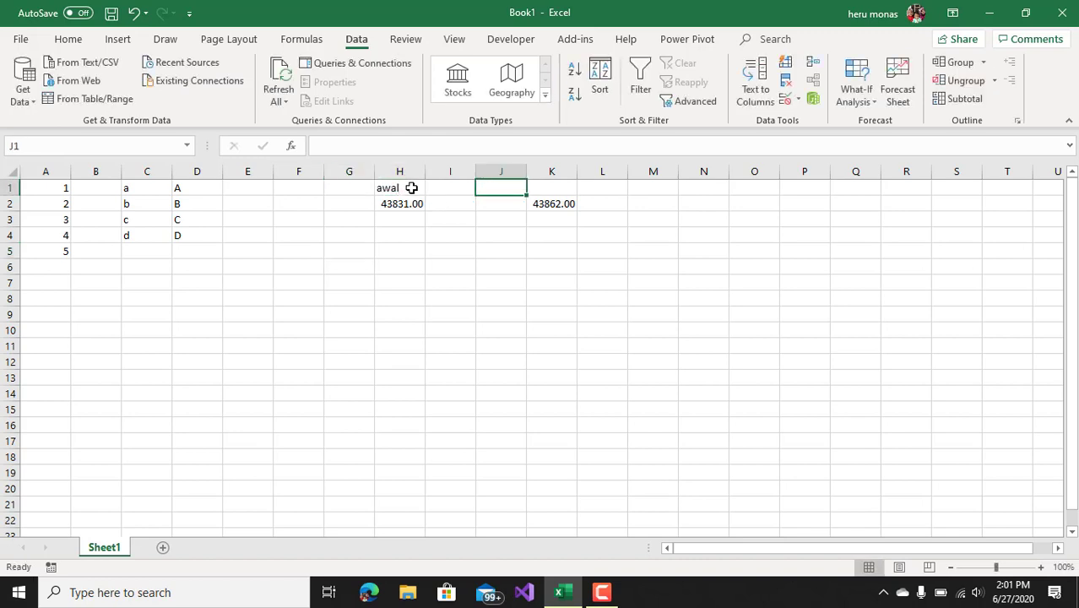
pyautogui.write('ak')
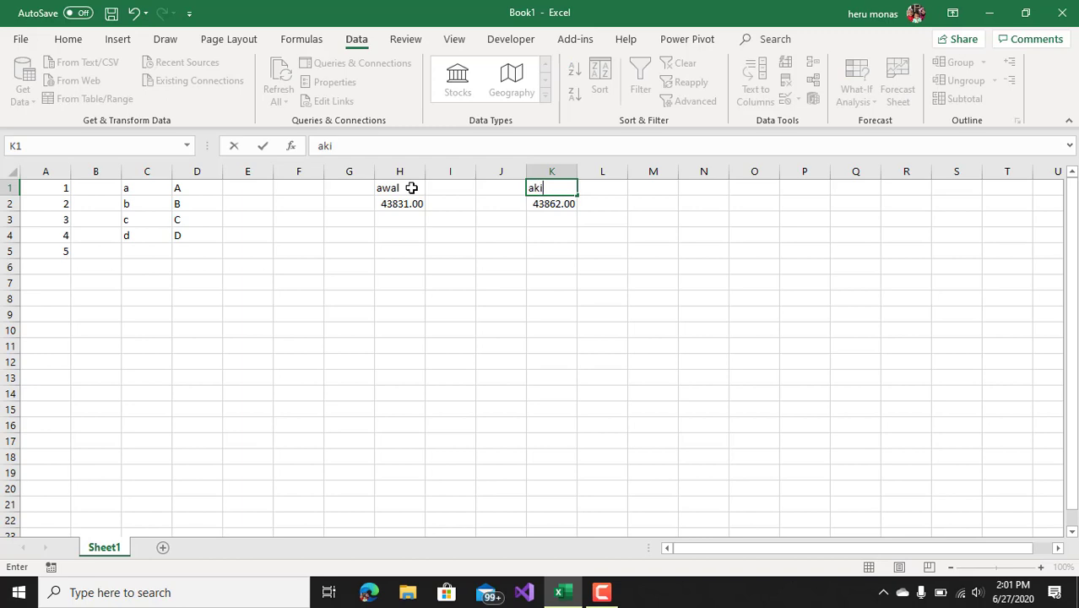
pyautogui.write('i')
pyautogui.press('BackSpace')
pyautogui.press('BackSpace')
pyautogui.press('BackSpace')
# - Delete the empty columns I and J, and enter the header akhir above the second date value in cell I1
pyautogui.moveTo(441, 171); pyautogui.dragTo(490, 169)
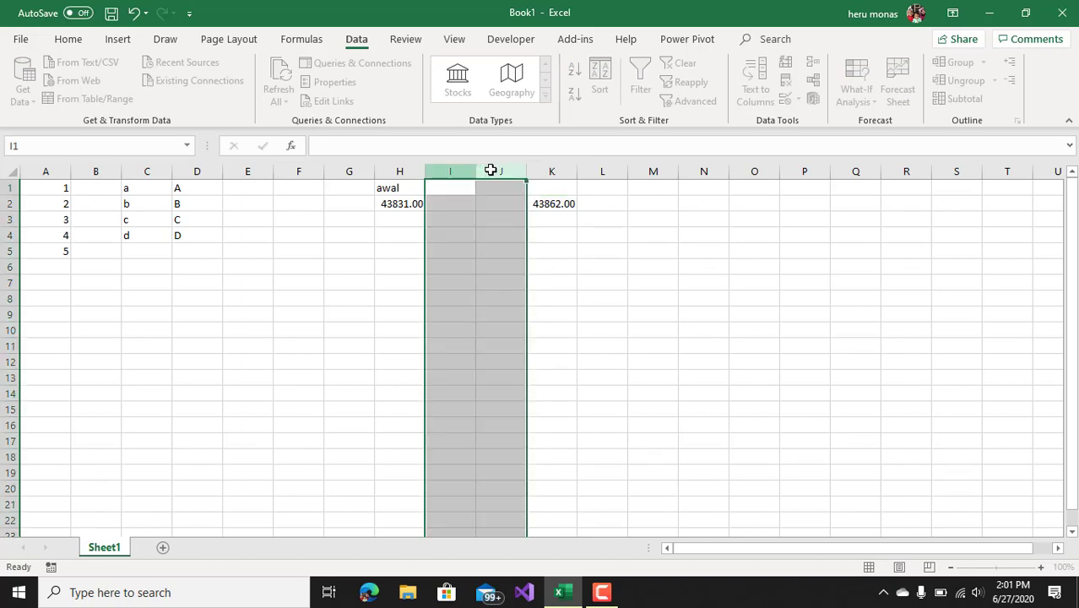
pyautogui.rightClick(489, 166)
pyautogui.click(493, 298)
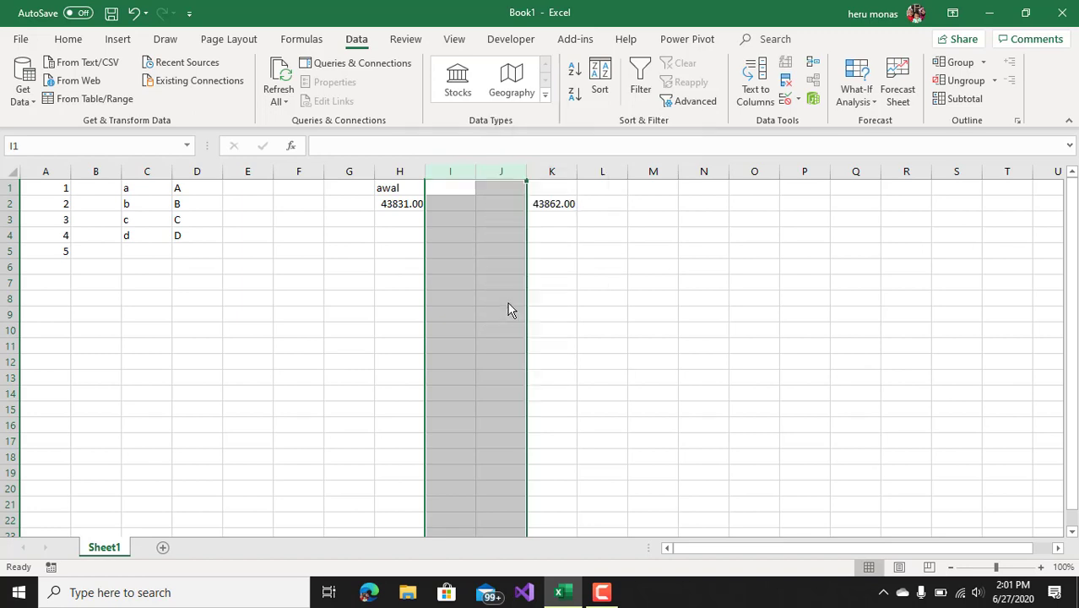
pyautogui.click(458, 189)
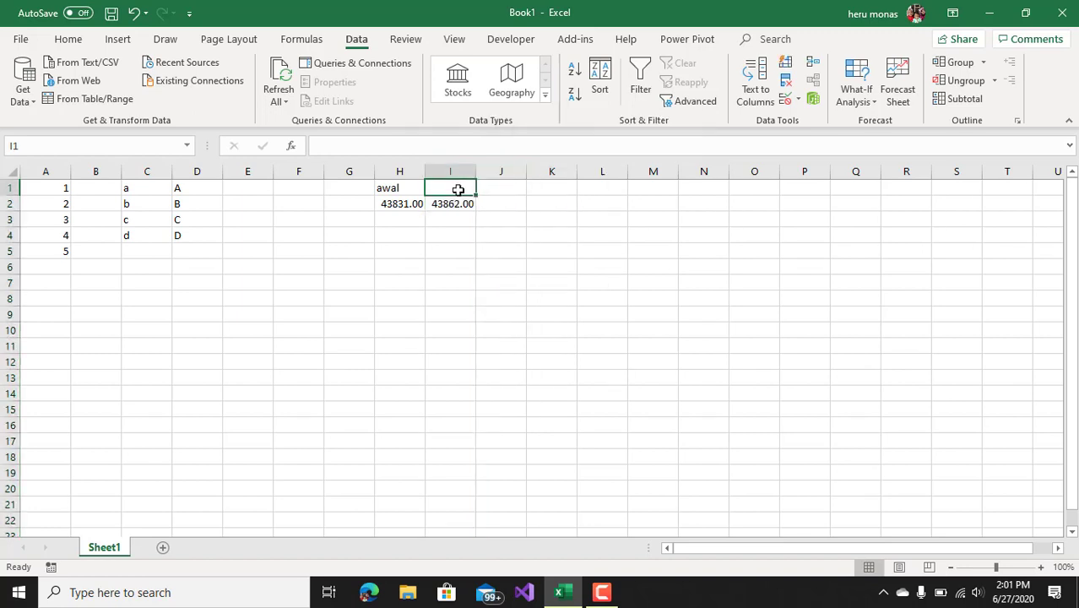
pyautogui.write('akhir')
pyautogui.press('Return')
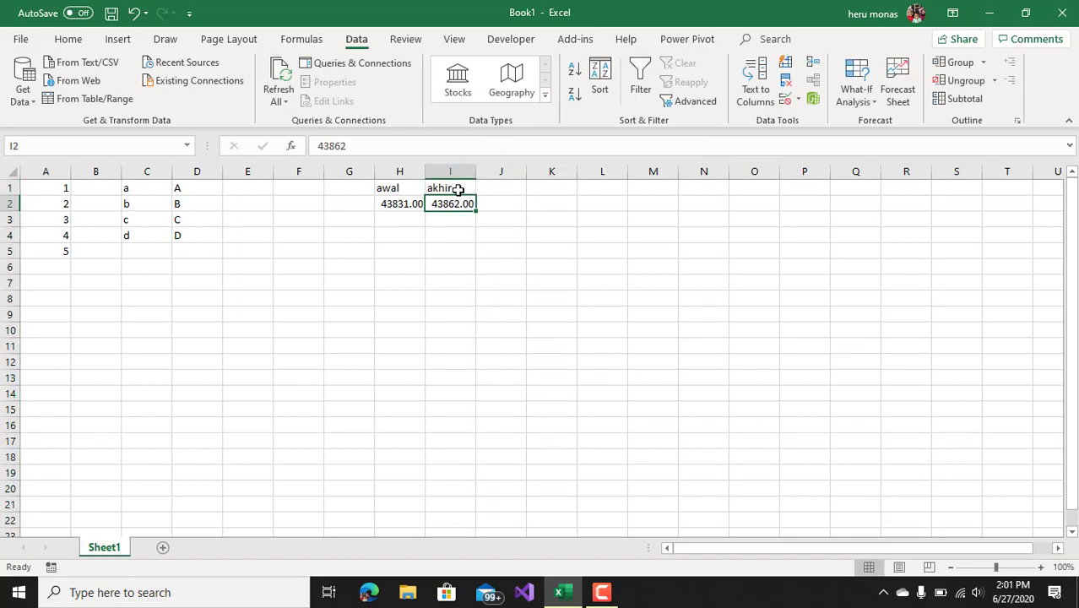
# - Convert the range H1:I2 into a table with headers
pyautogui.moveTo(398, 189); pyautogui.dragTo(431, 207)
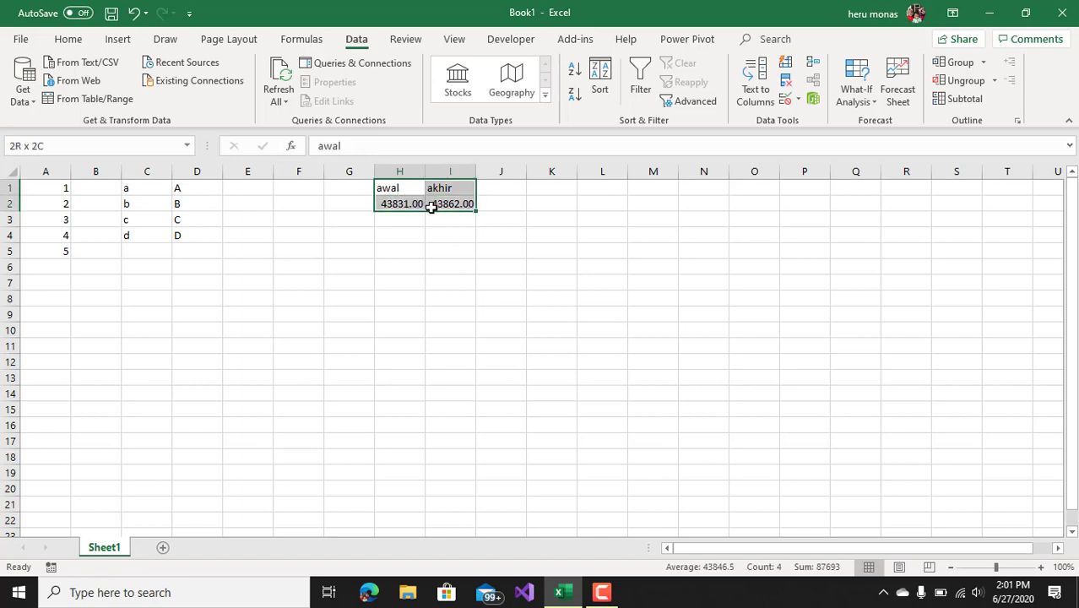
pyautogui.hotkey('ctrl', 't')
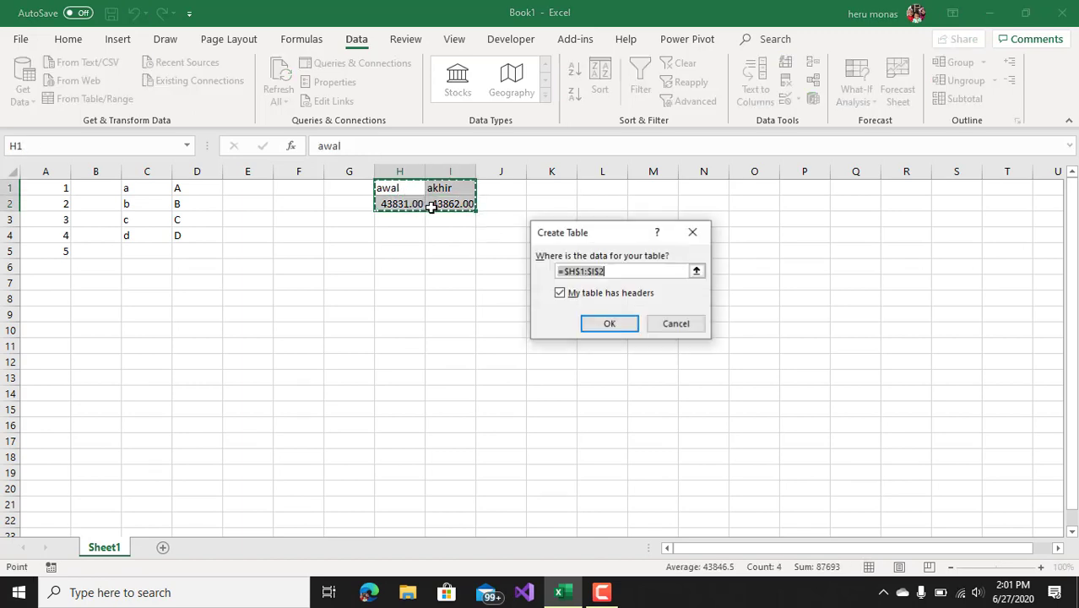
pyautogui.click(611, 324)
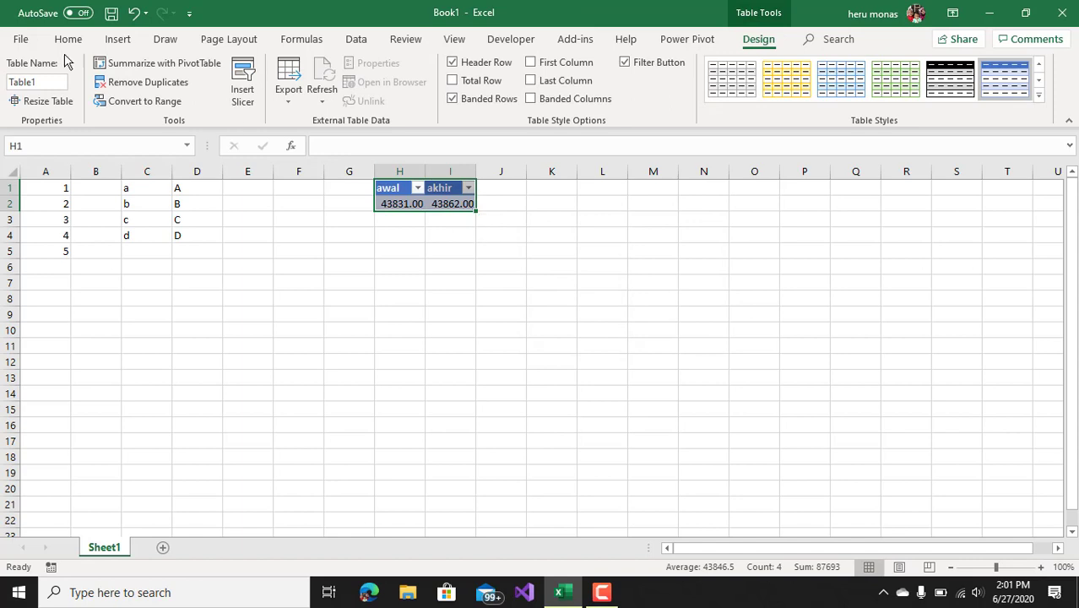
pyautogui.click(159, 105)
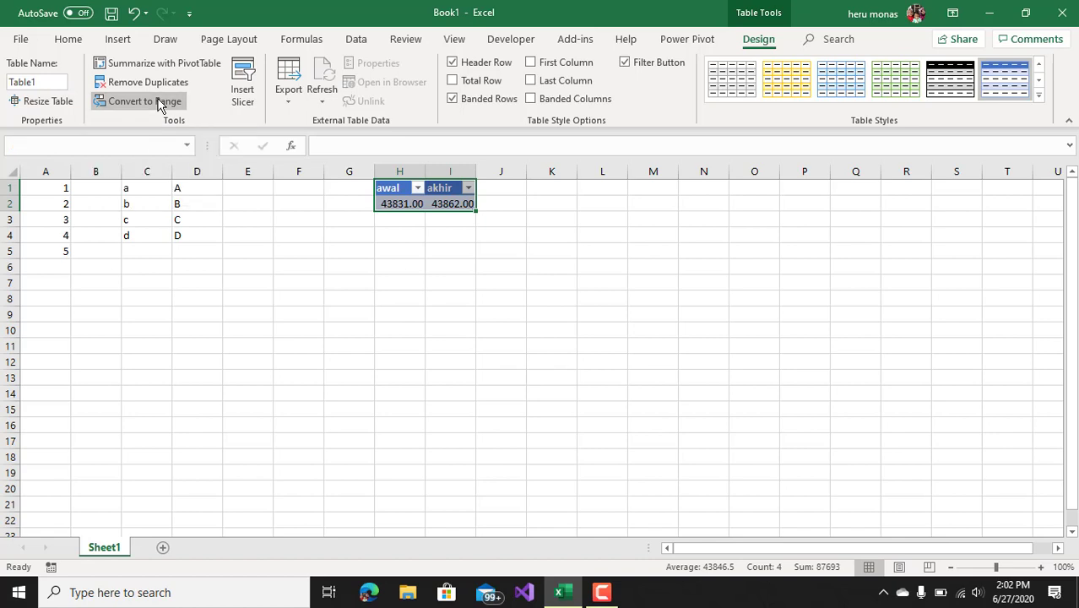
pyautogui.click(579, 341)
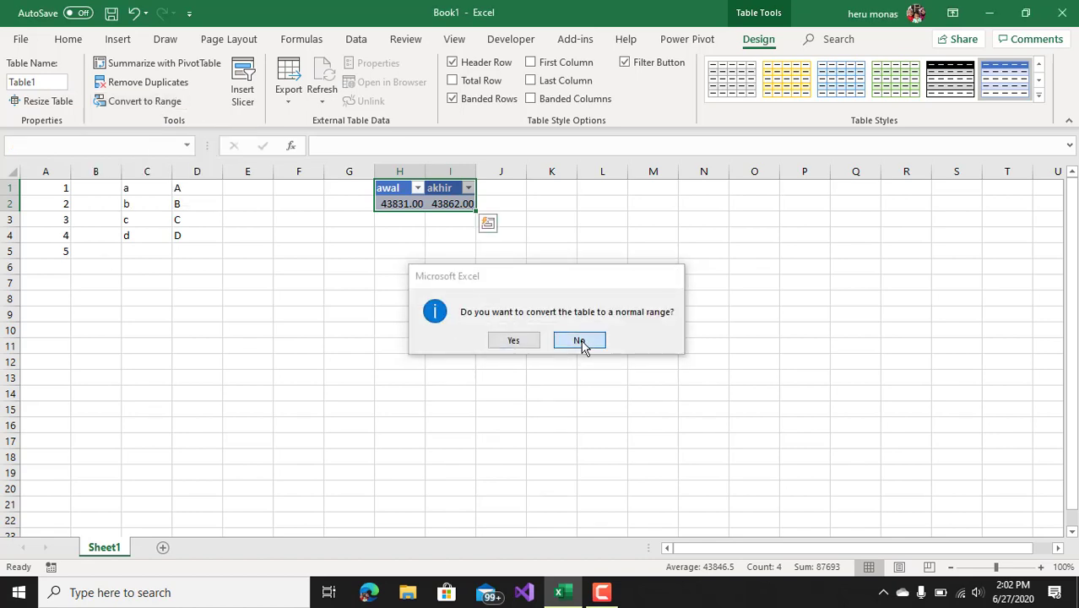
pyautogui.click(358, 40)
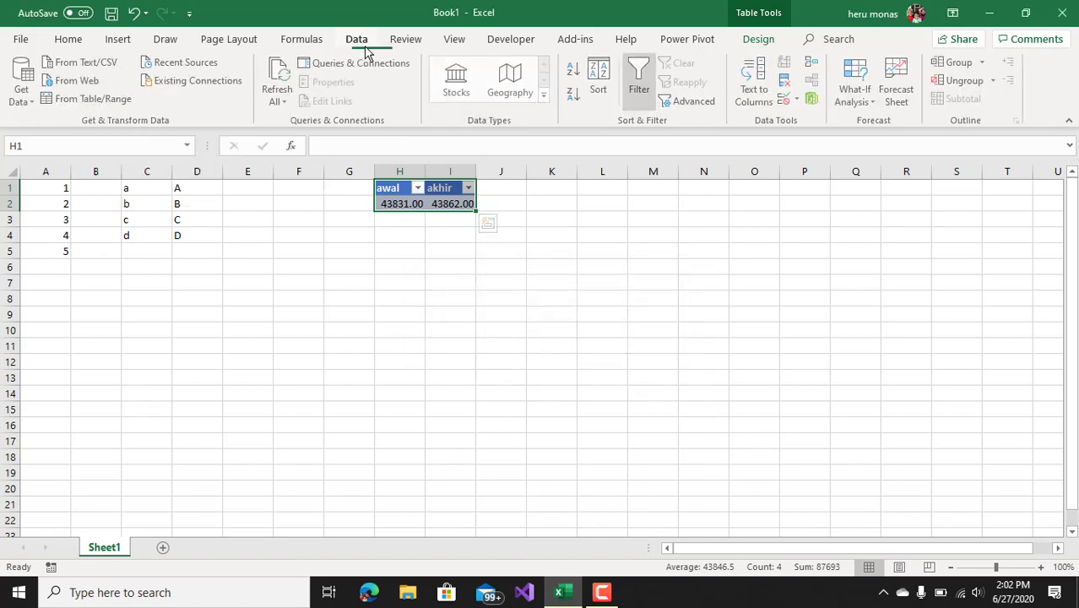
pyautogui.click(114, 102)
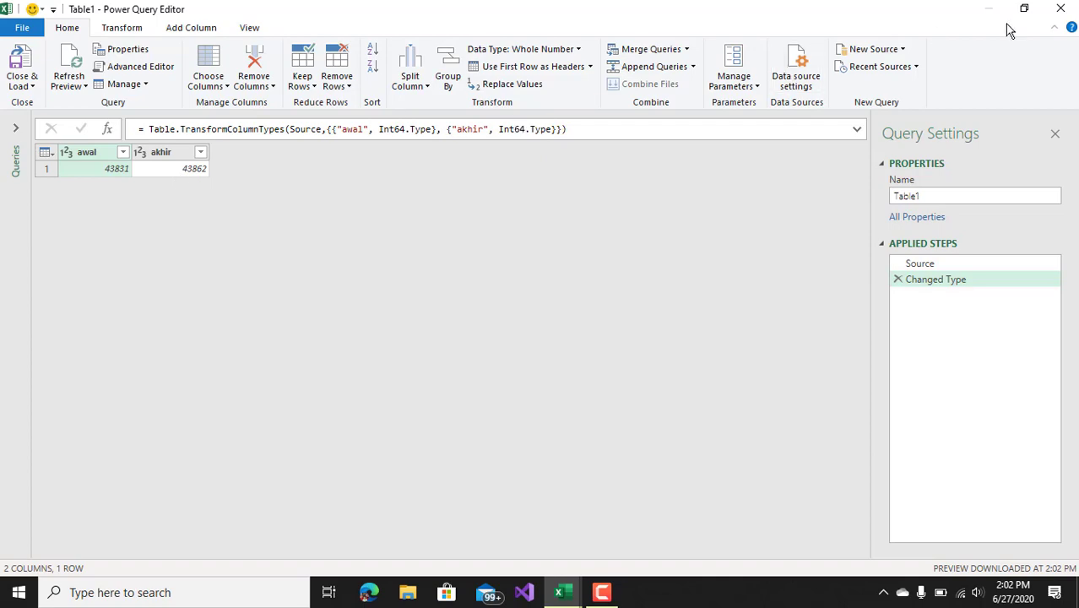
pyautogui.click(1061, 9)
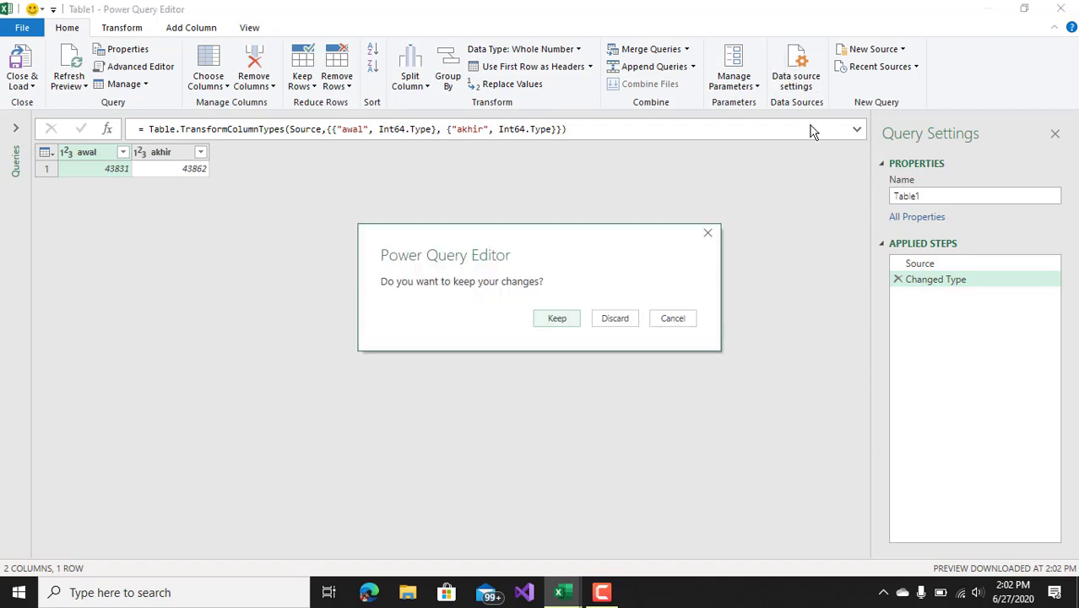
pyautogui.click(615, 318)
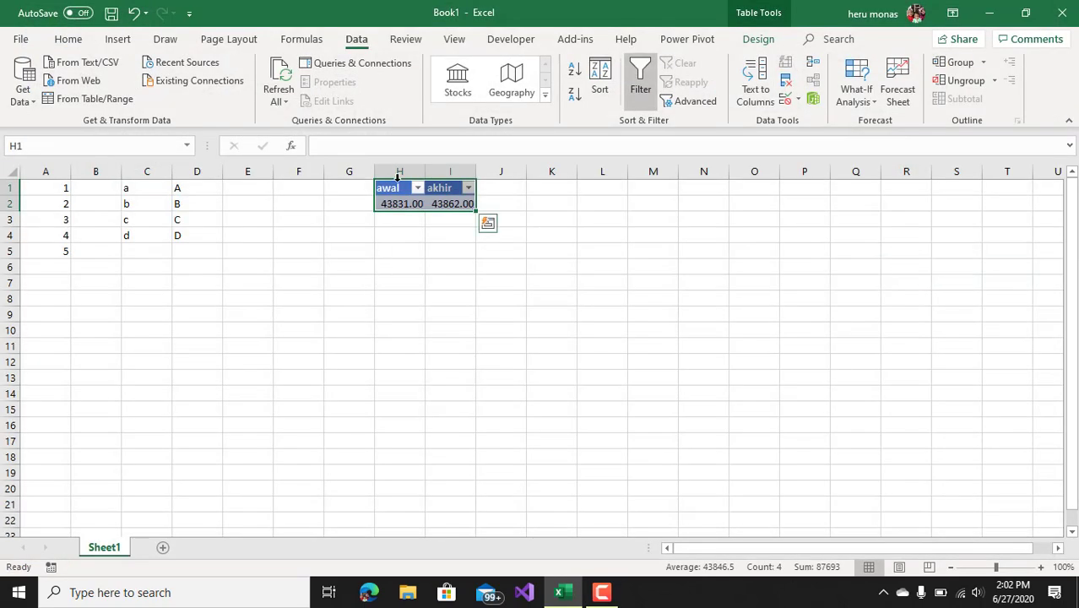
# - Format the awal and akhir values in H2:I2 as dates with the two-digit-day 14-Mar-12 type
pyautogui.moveTo(398, 203); pyautogui.dragTo(461, 198)
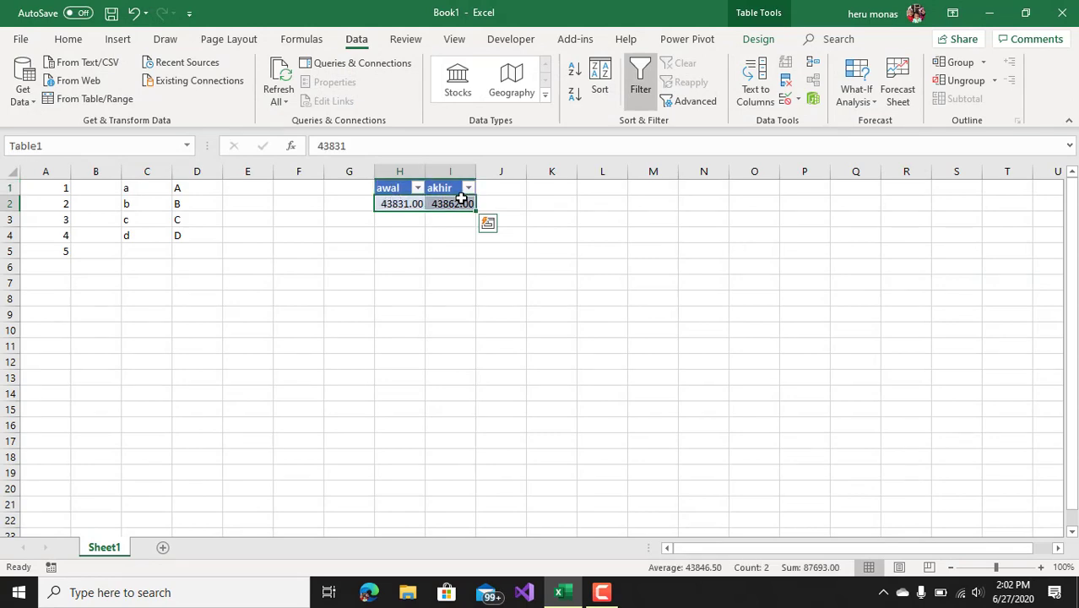
pyautogui.hotkey('ctrl', '1')
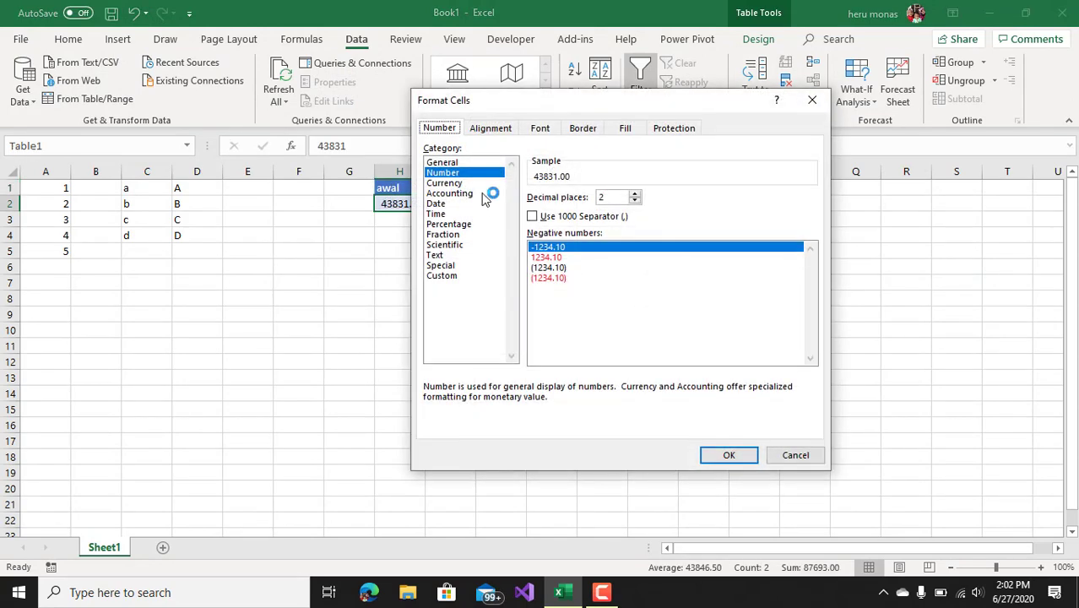
pyautogui.click(453, 205)
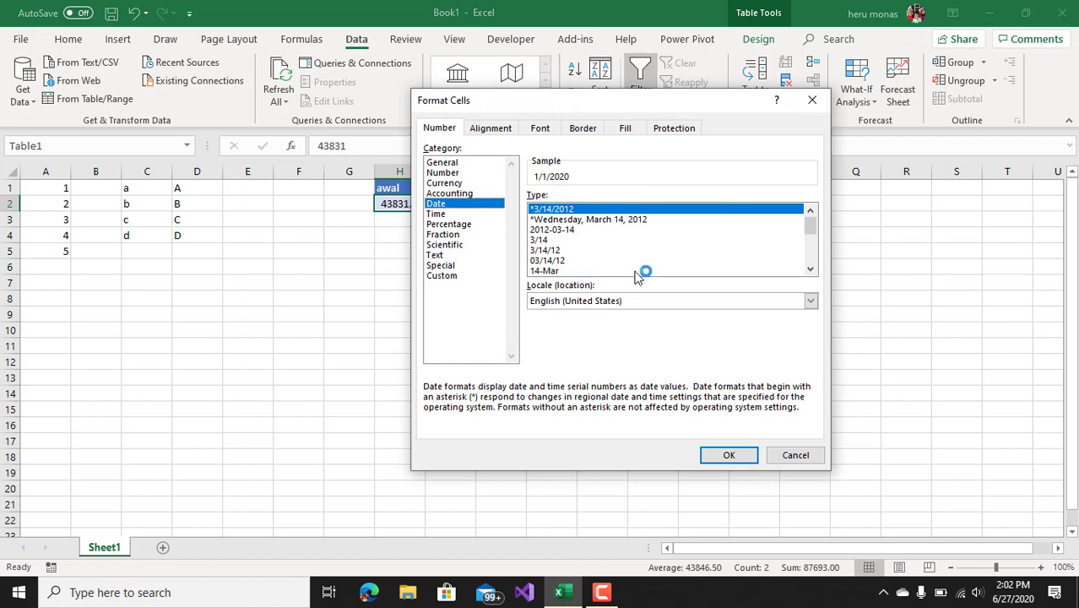
pyautogui.moveTo(807, 228); pyautogui.dragTo(808, 241)
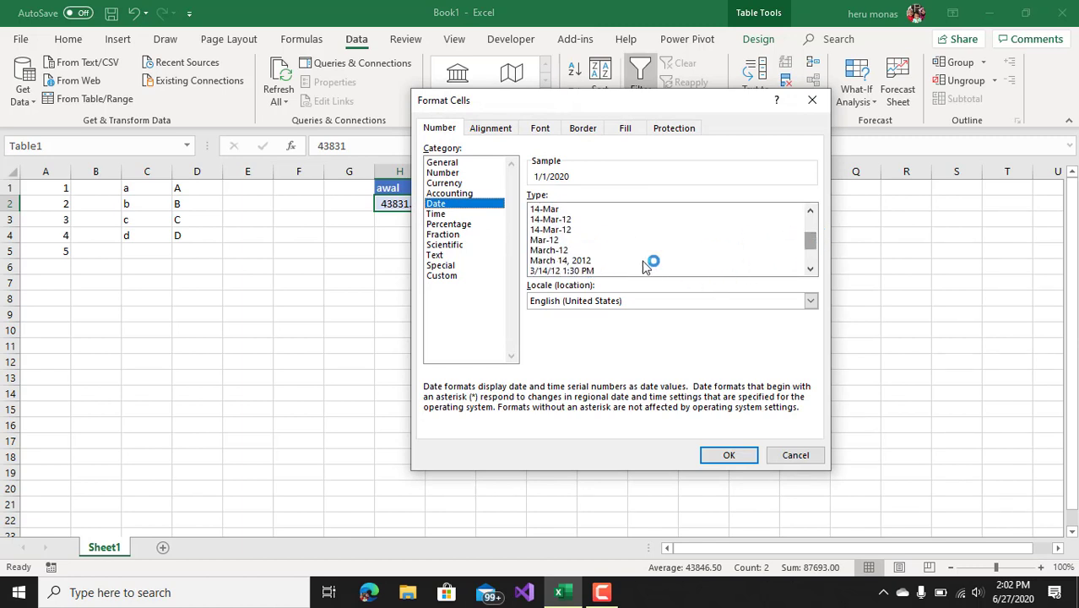
pyautogui.click(563, 230)
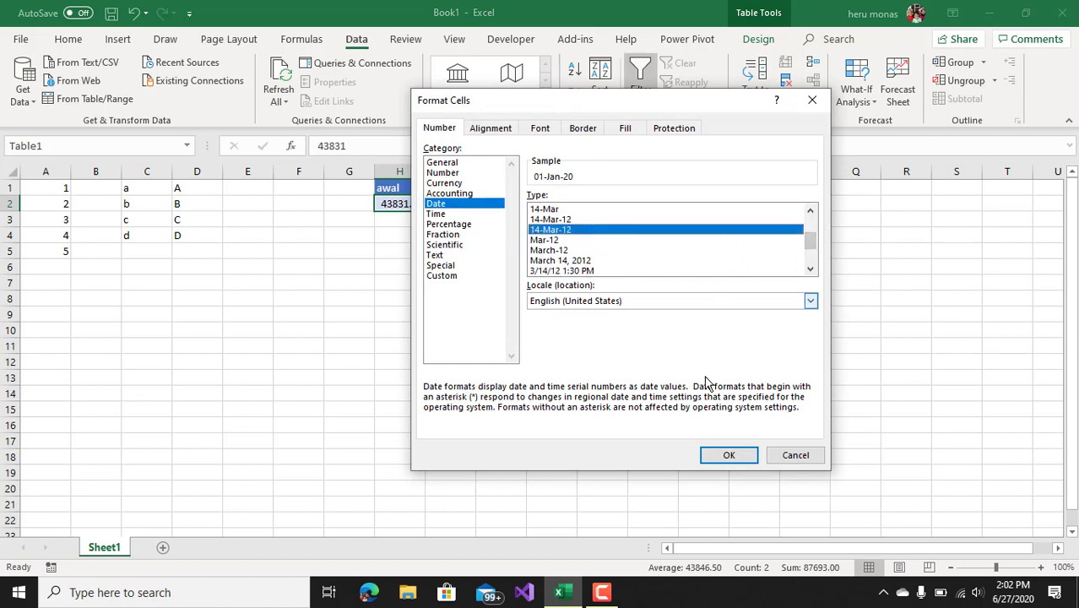
pyautogui.click(723, 456)
pyautogui.click(535, 361)
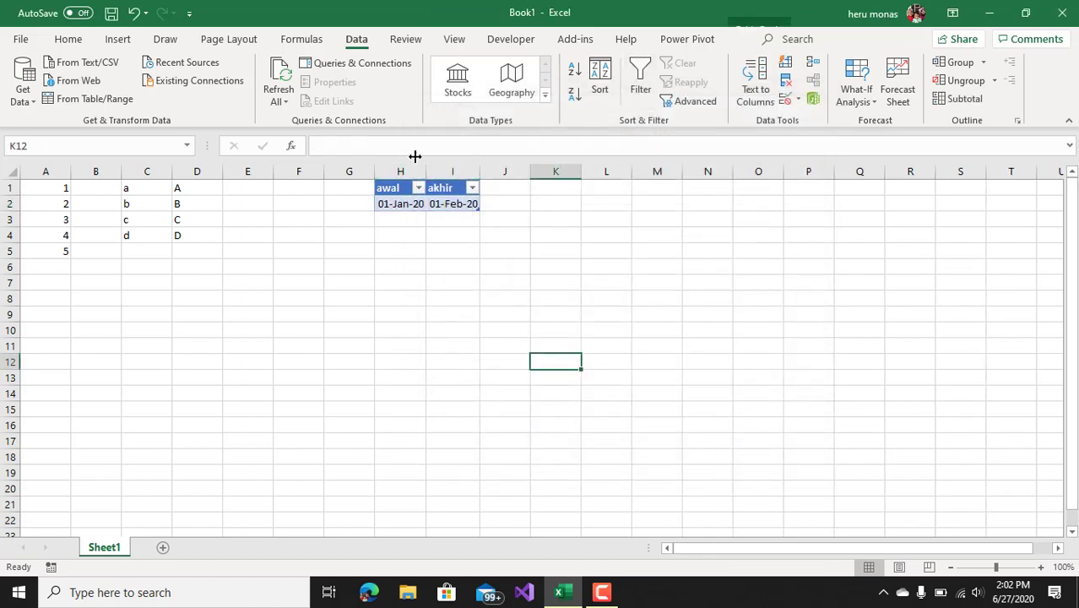
# - Widen columns H and I of the date table
pyautogui.moveTo(427, 169); pyautogui.dragTo(519, 168)
pyautogui.click(454, 238)
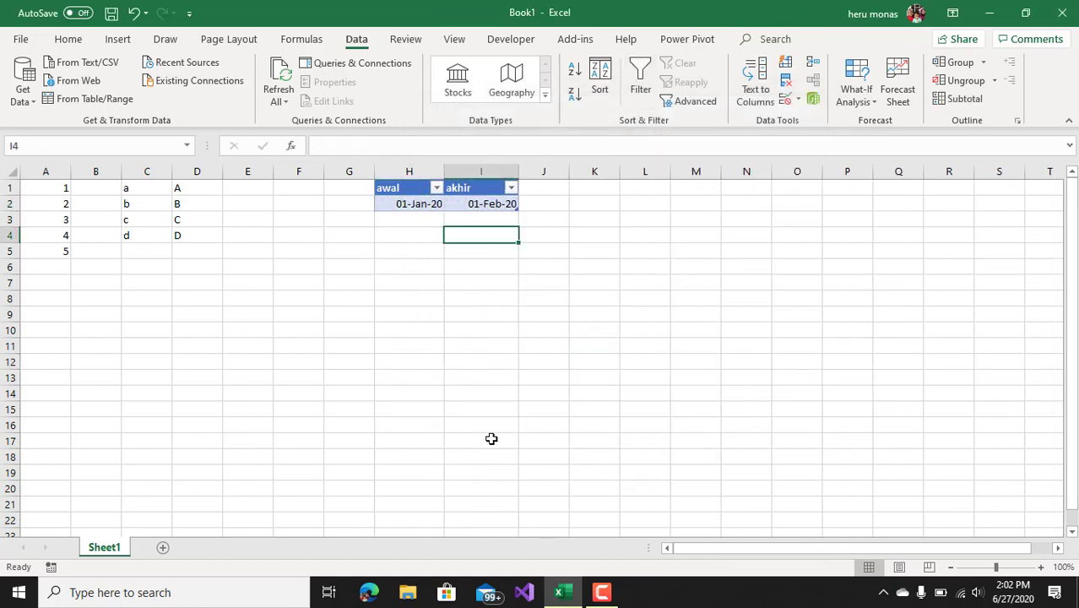
pyautogui.click(571, 596)
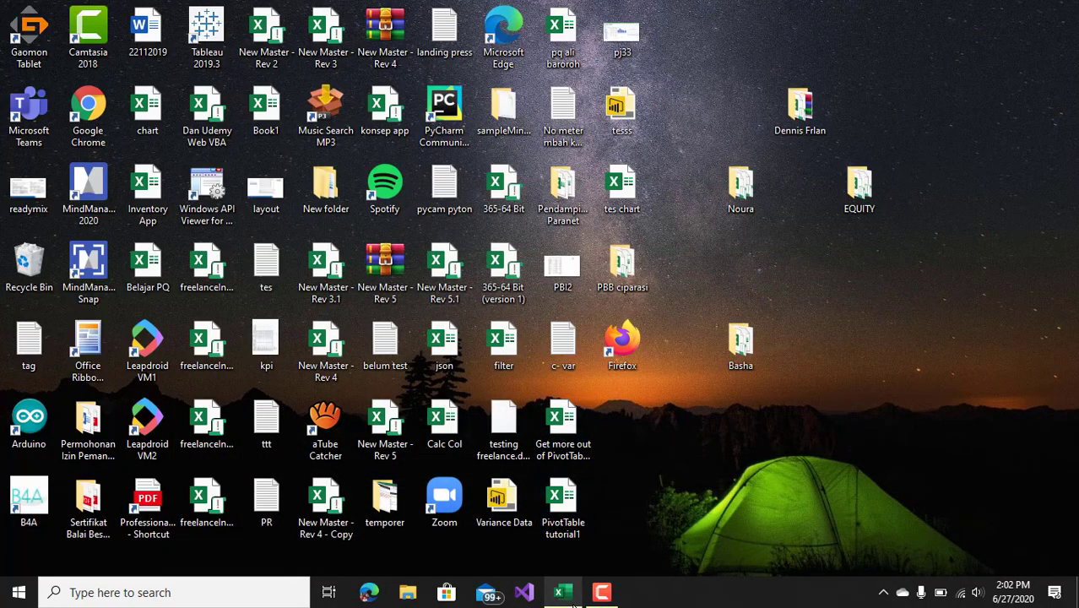
pyautogui.click(561, 593)
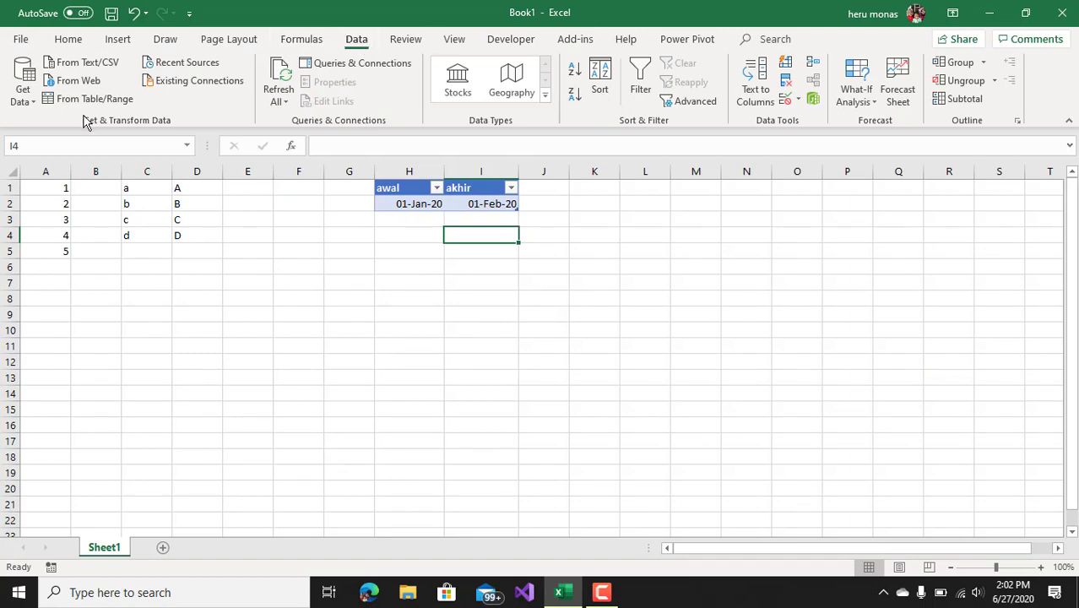
# - Load the table with the awal and akhir dates into the Power Query Editor
pyautogui.click(393, 200)
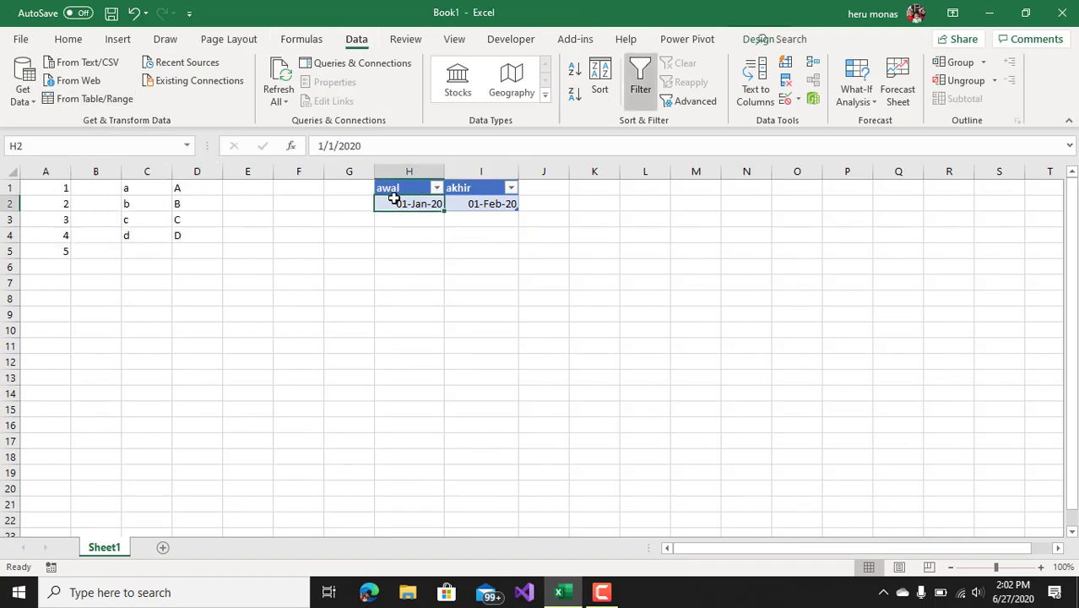
pyautogui.click(105, 101)
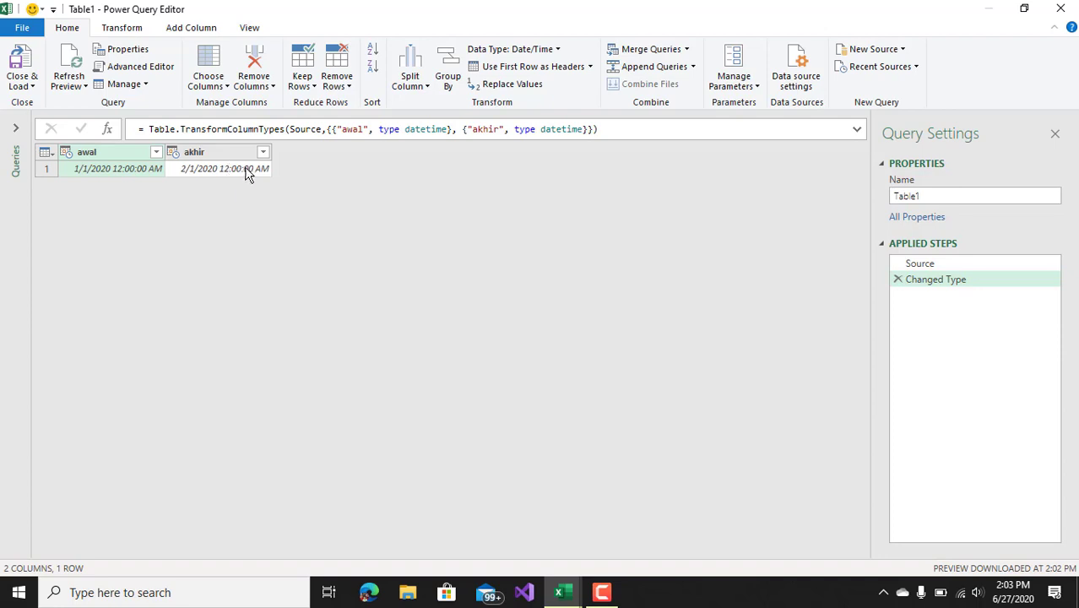
# - Add a custom column named Custom with the formula {[awal]..[akhir]}
pyautogui.click(189, 28)
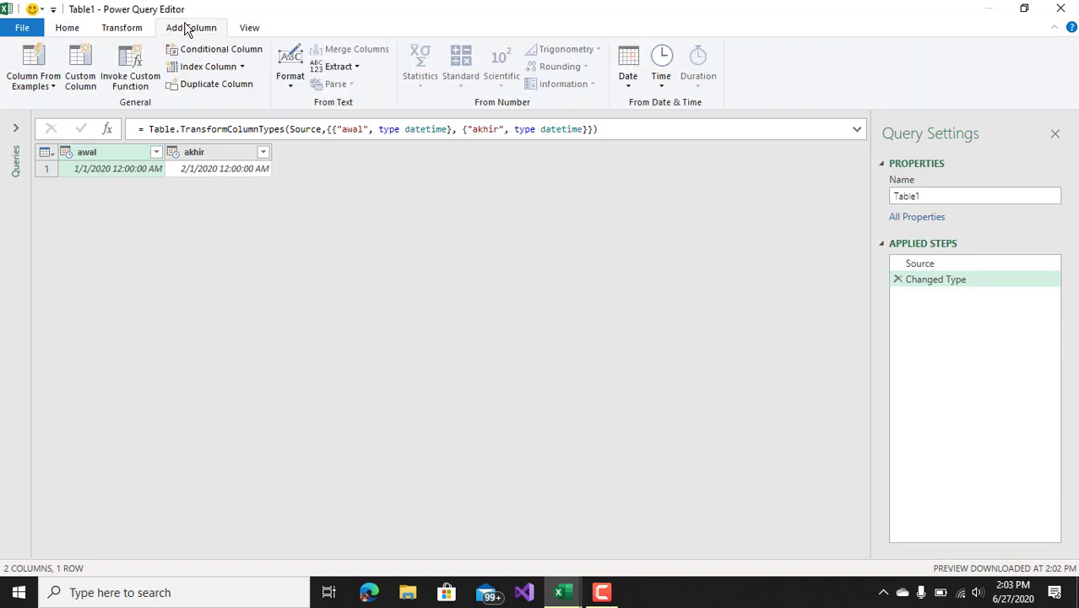
pyautogui.click(97, 56)
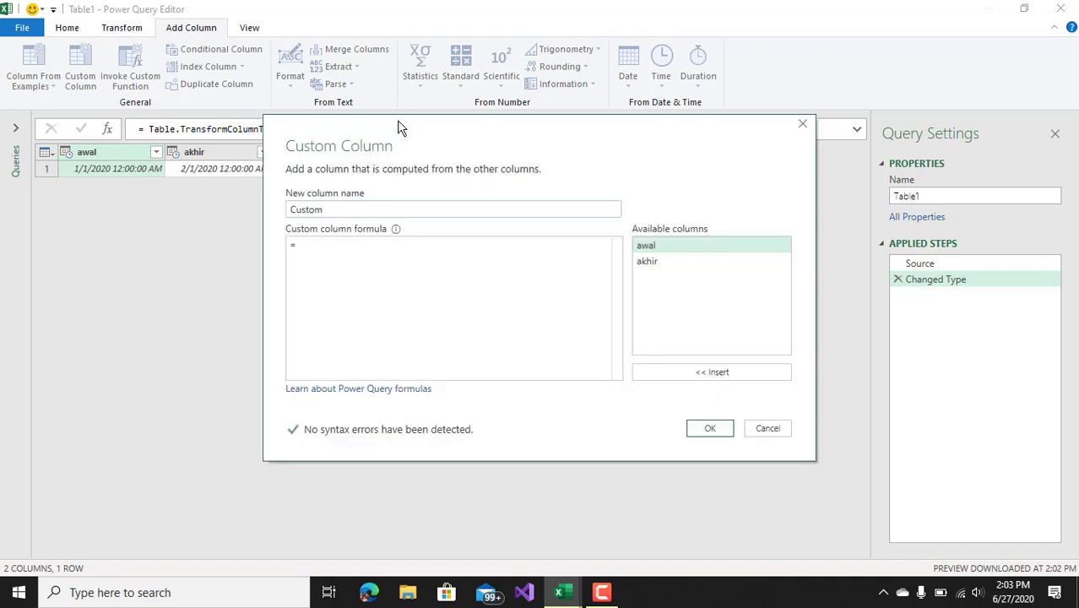
pyautogui.moveTo(401, 126); pyautogui.dragTo(494, 93)
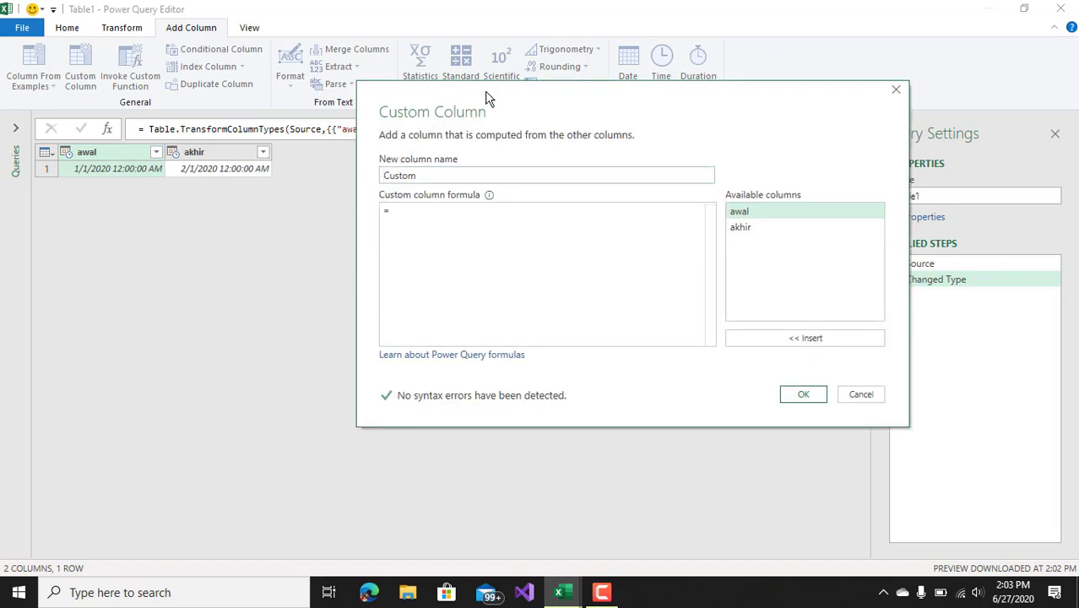
pyautogui.doubleClick(428, 173)
pyautogui.click(417, 231)
pyautogui.write('{')
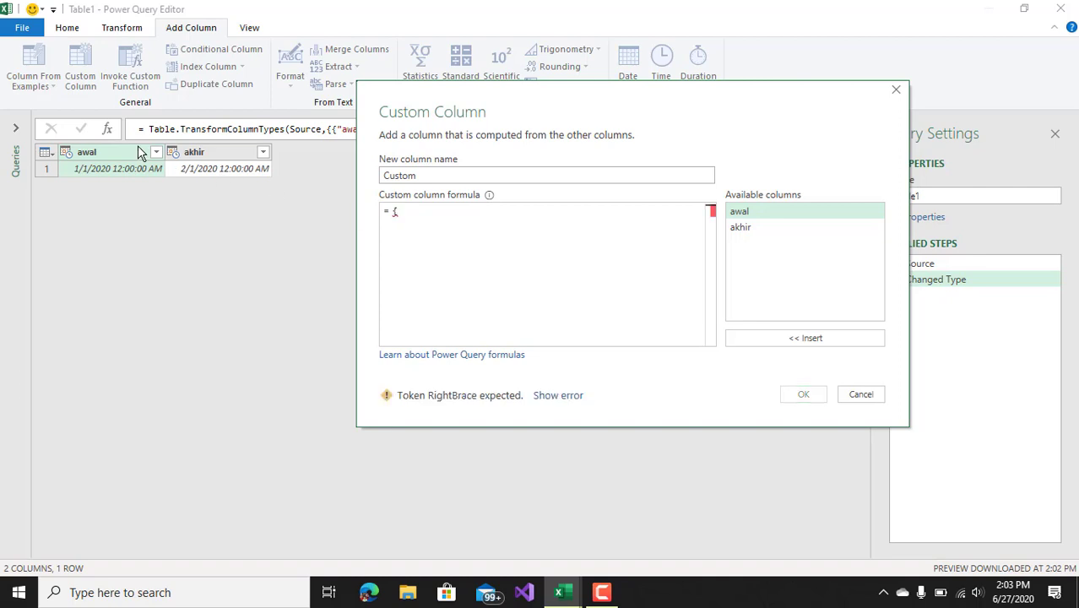
pyautogui.doubleClick(770, 213)
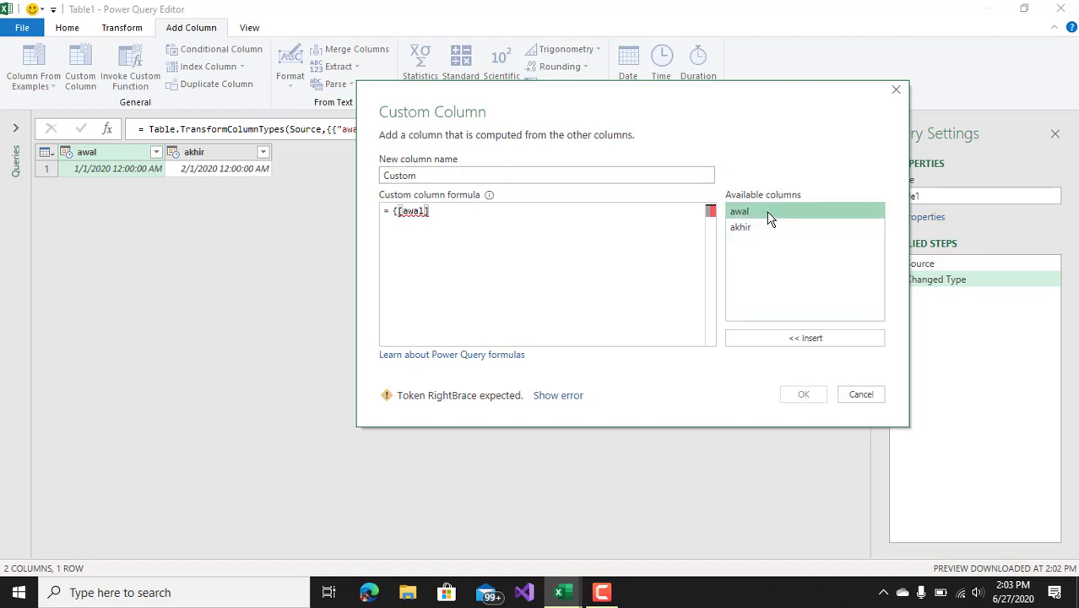
pyautogui.click(532, 208)
pyautogui.write('..')
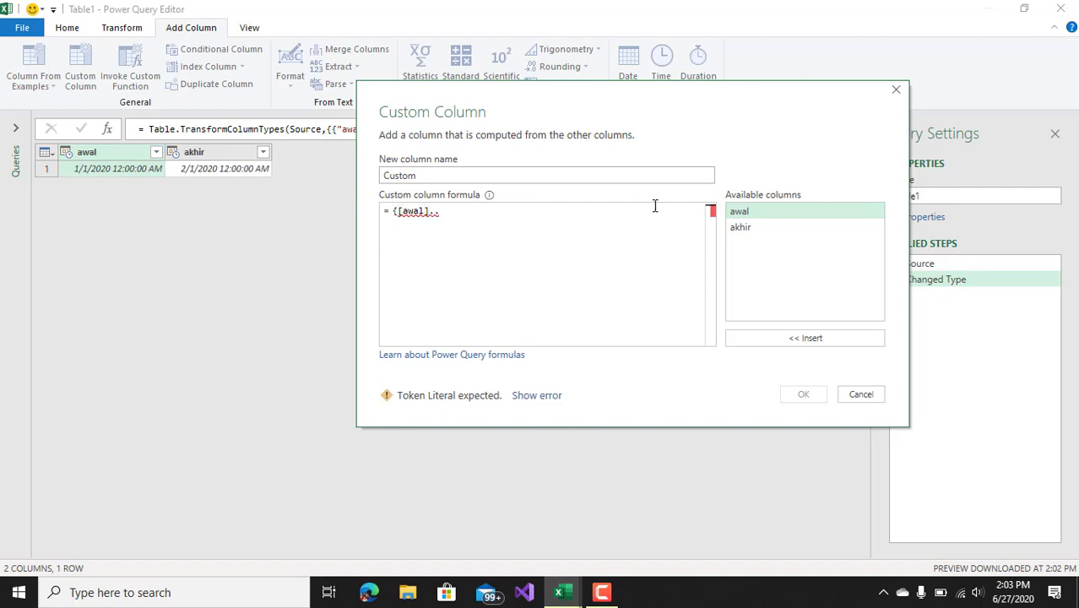
pyautogui.doubleClick(735, 233)
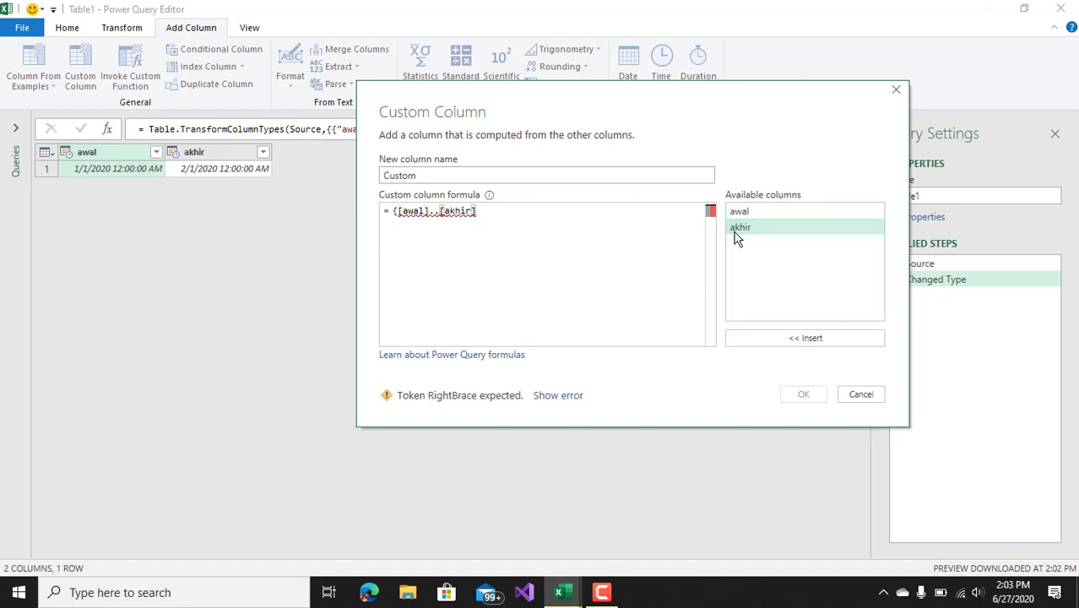
pyautogui.write('}')
pyautogui.press('Return')
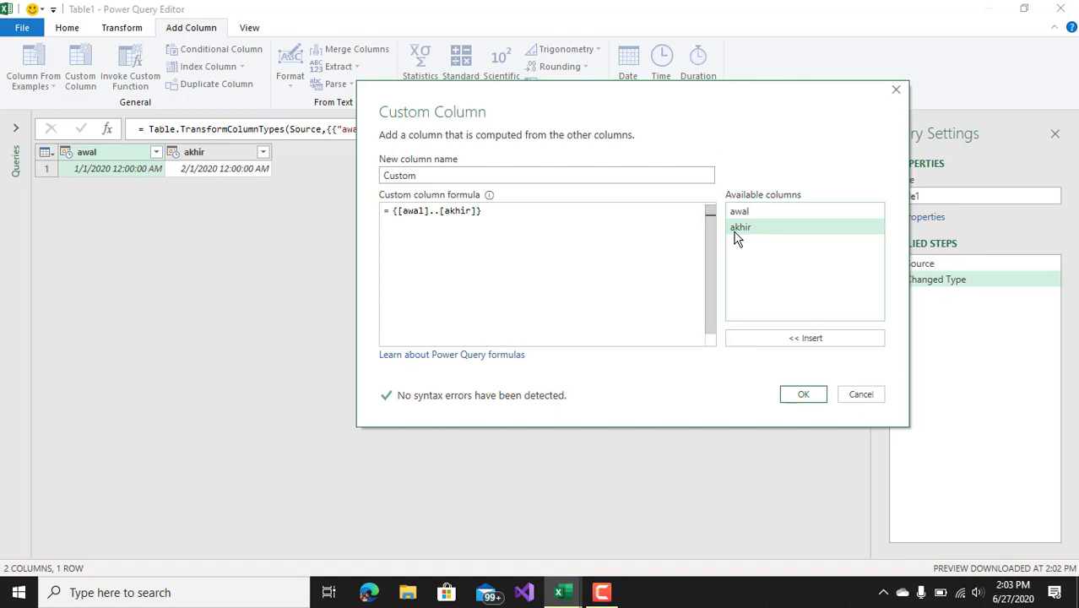
pyautogui.click(810, 395)
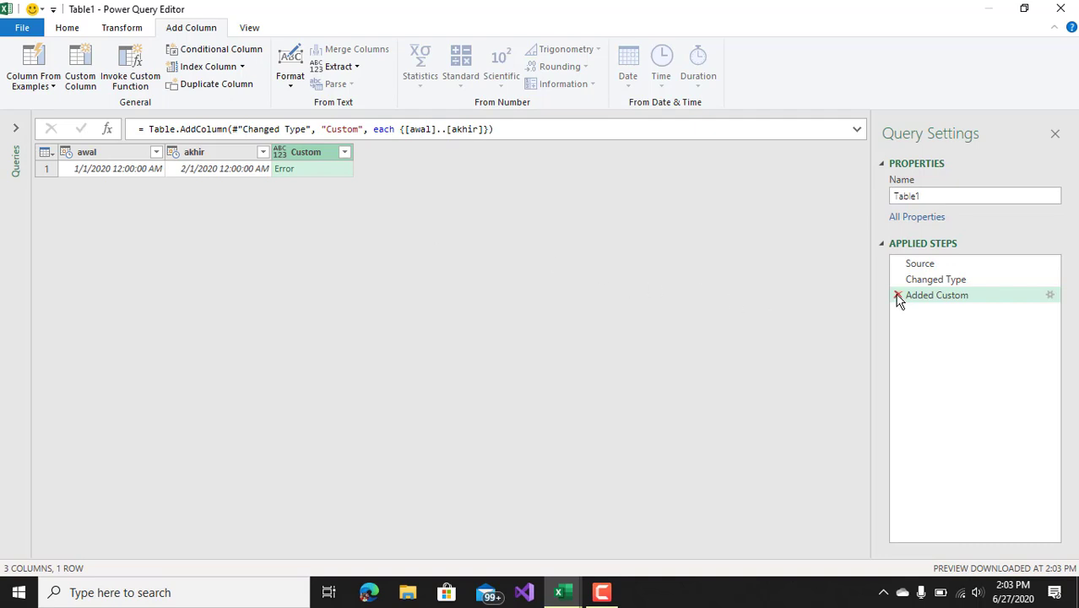
# - Edit the Added Custom step's formula so that the range start reads Number.From([awal])
pyautogui.click(1050, 297)
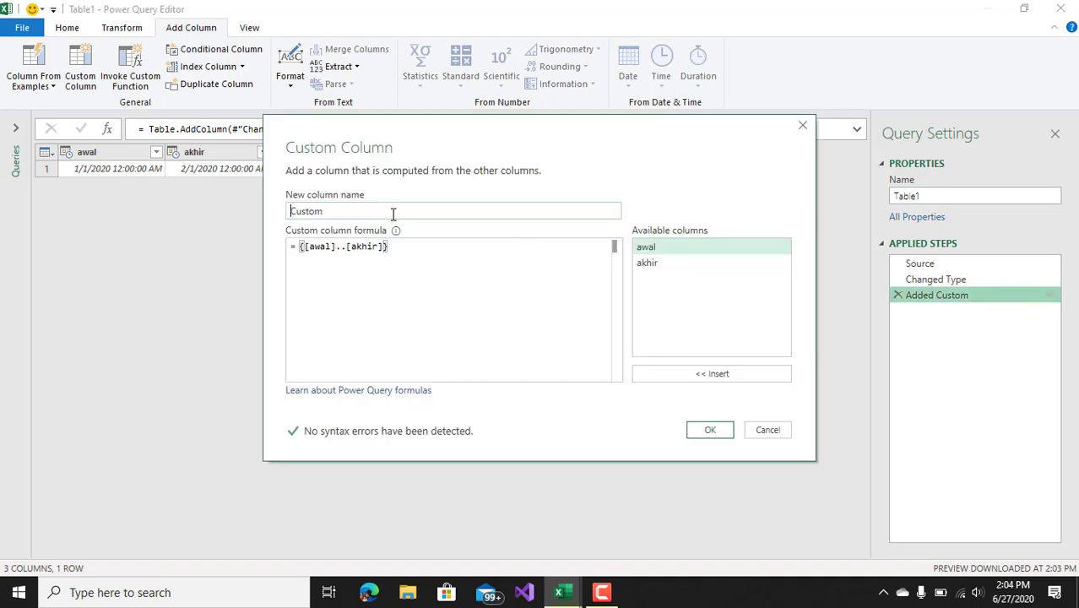
pyautogui.click(304, 247)
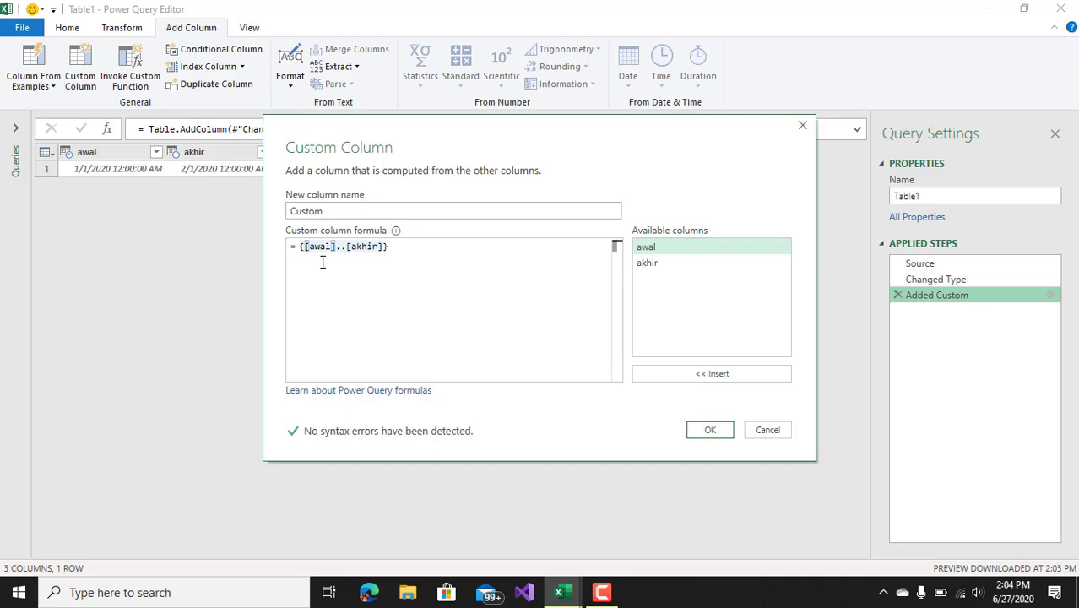
pyautogui.write('Number')
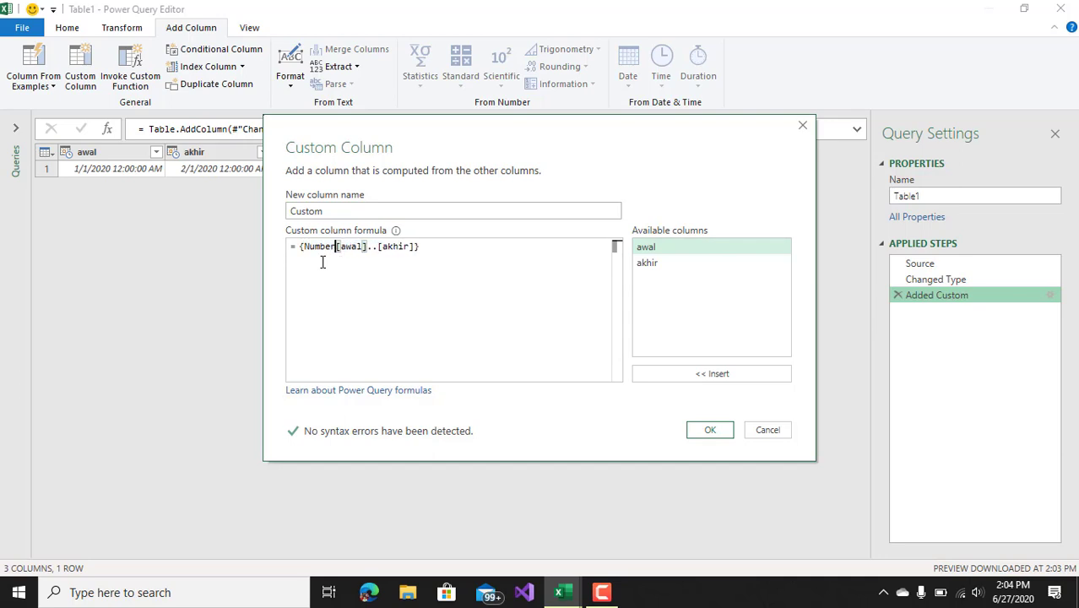
pyautogui.write('.From(')
pyautogui.click(401, 248)
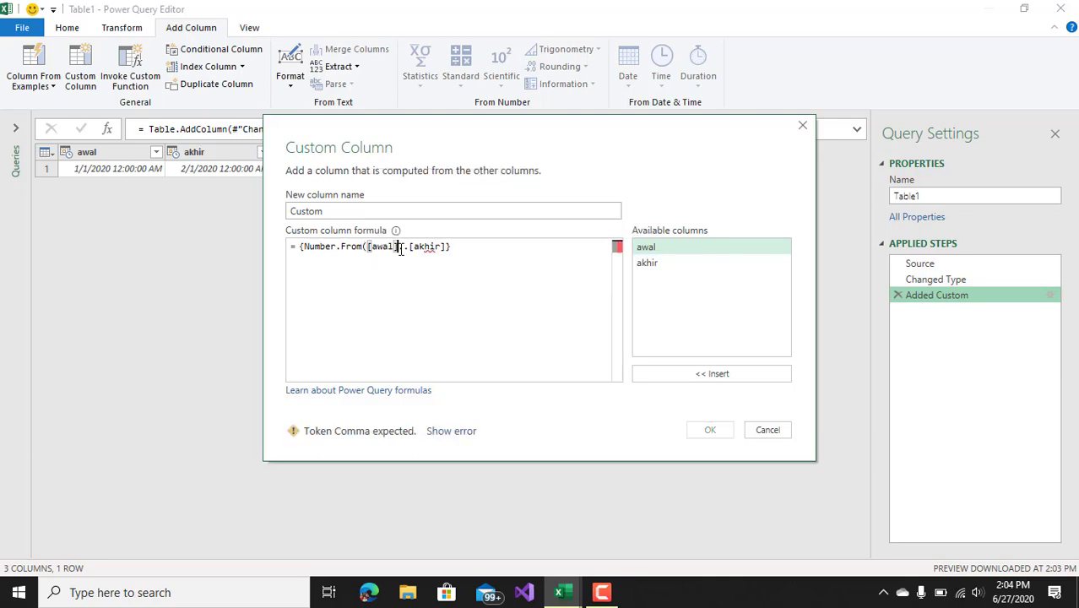
pyautogui.write(')')
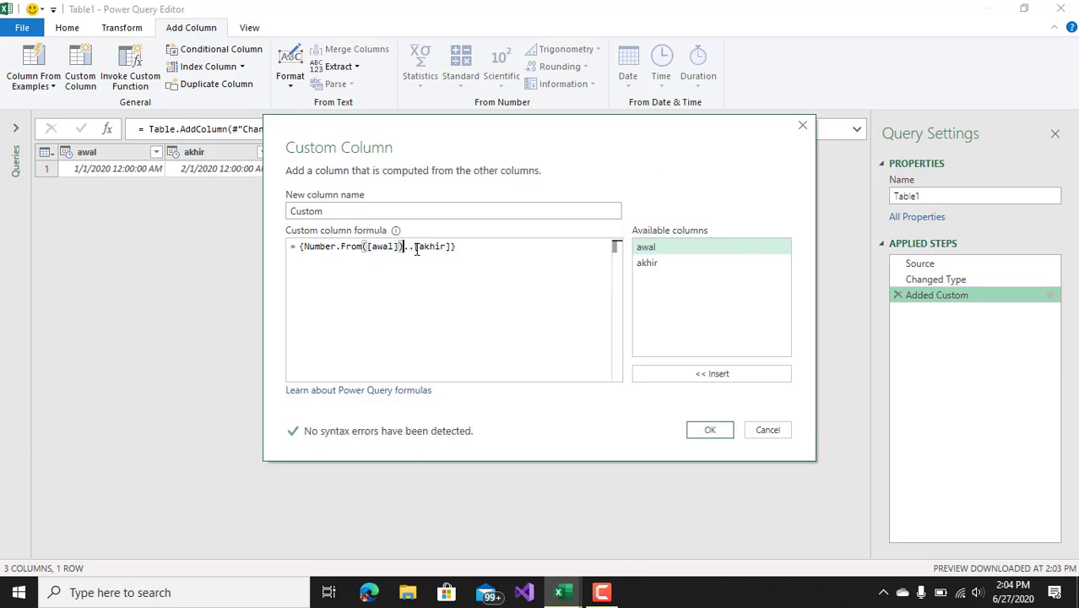
# - Wrap the range end as Number.From([akhir]) in the custom column formula and apply the edited formula
pyautogui.click(414, 246)
pyautogui.write('Number.')
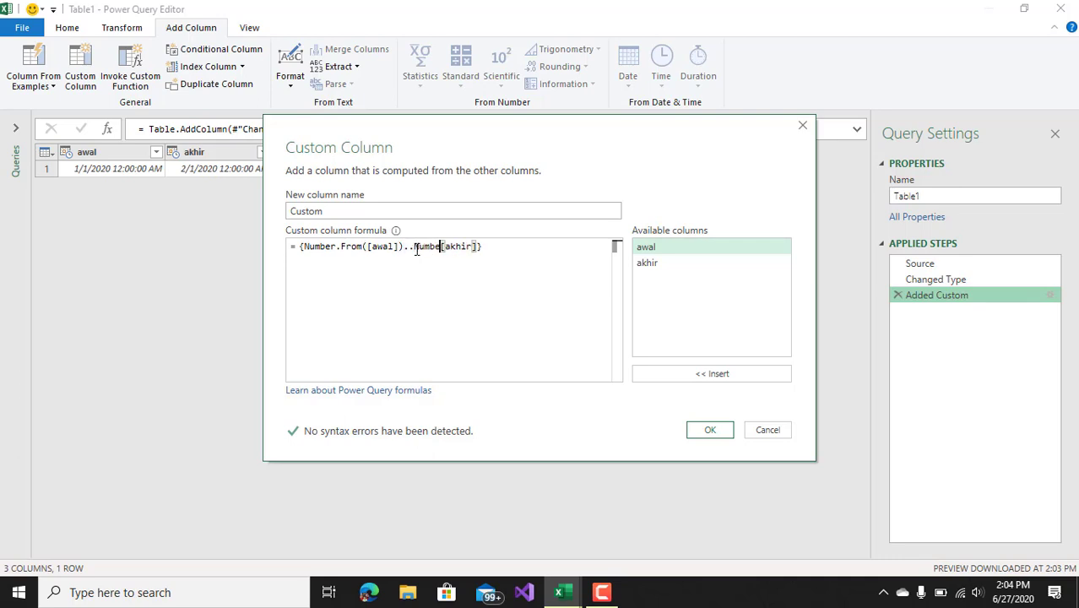
pyautogui.write('F')
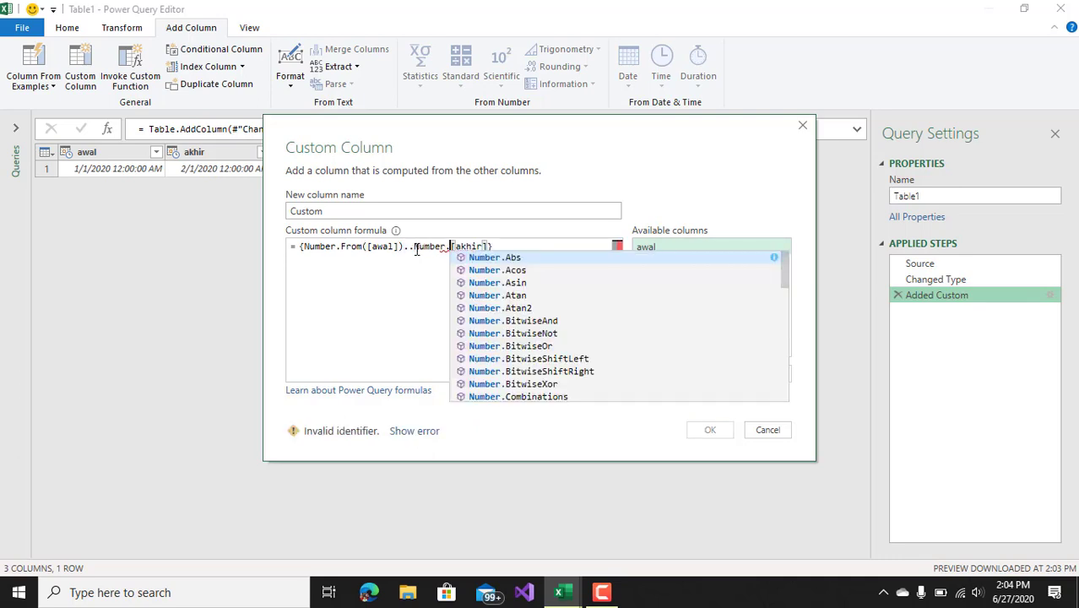
pyautogui.write('rom')
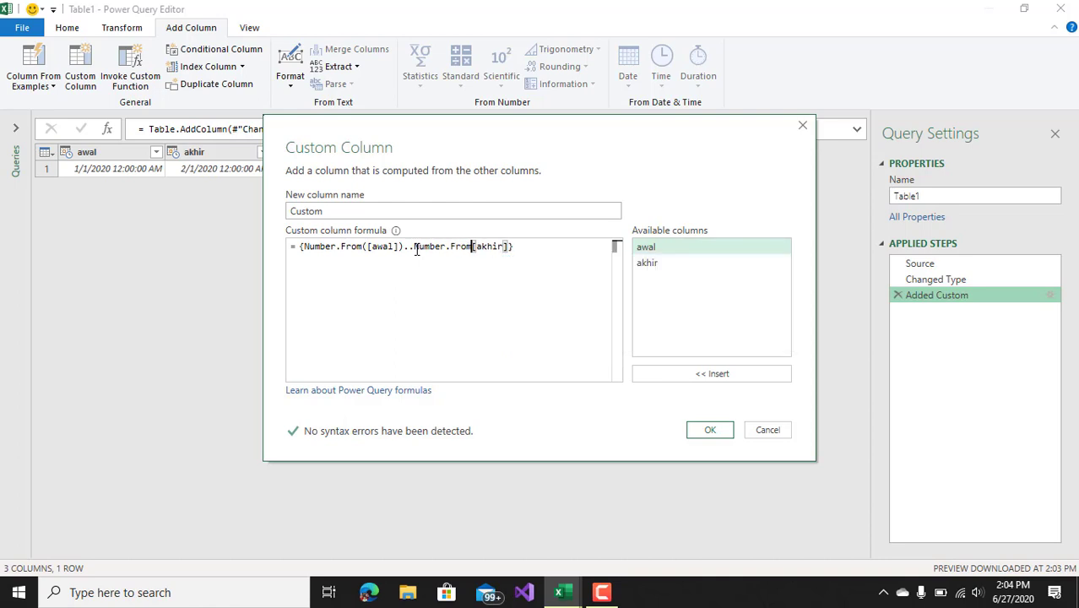
pyautogui.write('(')
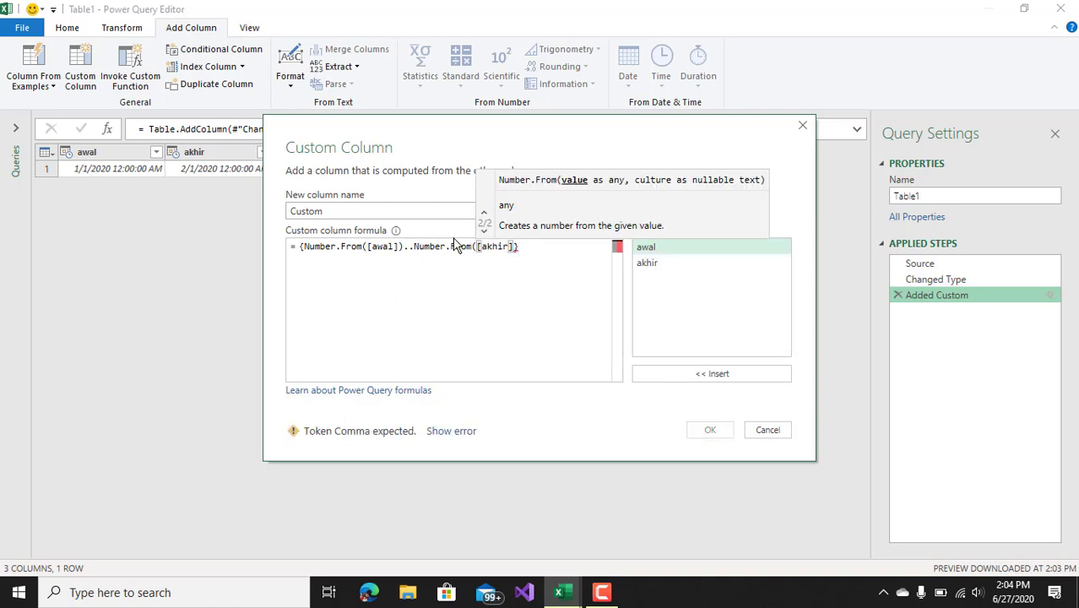
pyautogui.click(512, 246)
pyautogui.write(')')
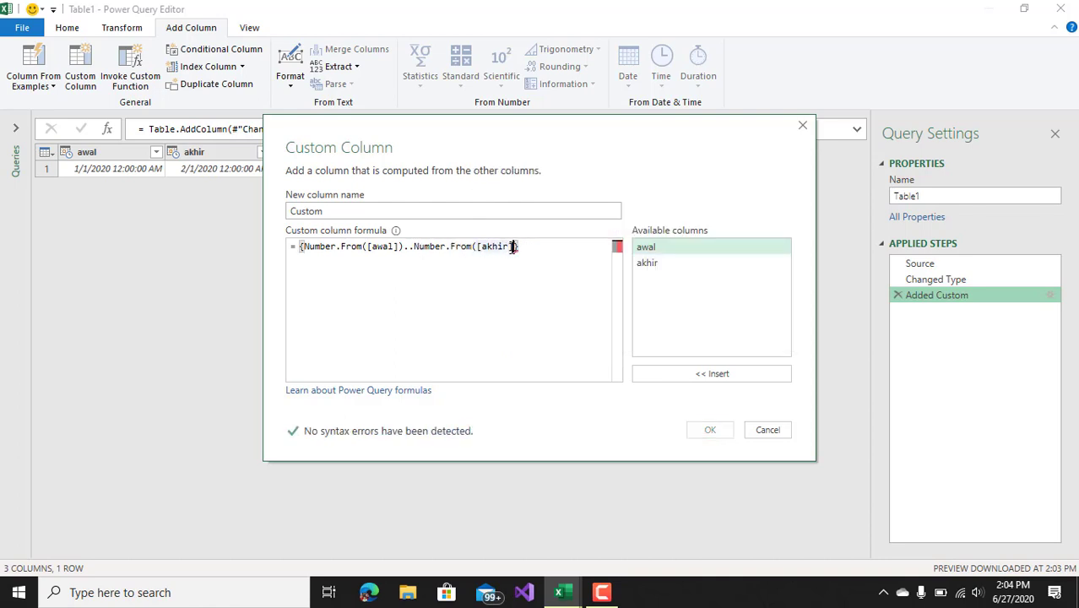
pyautogui.click(721, 433)
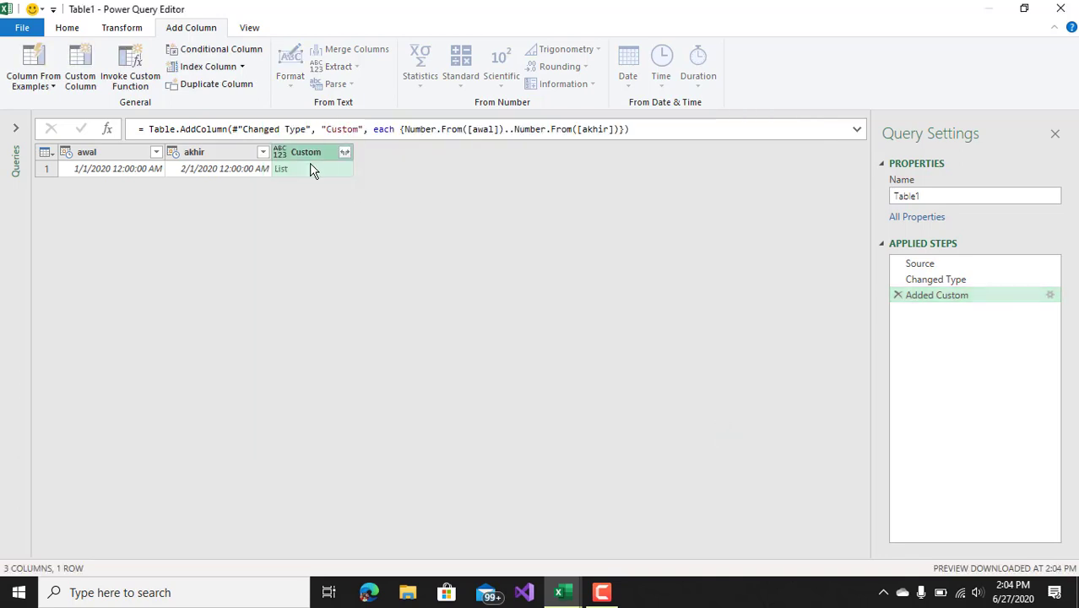
# - Preview the list generated in the Custom column and expand it to new rows
pyautogui.click(302, 173)
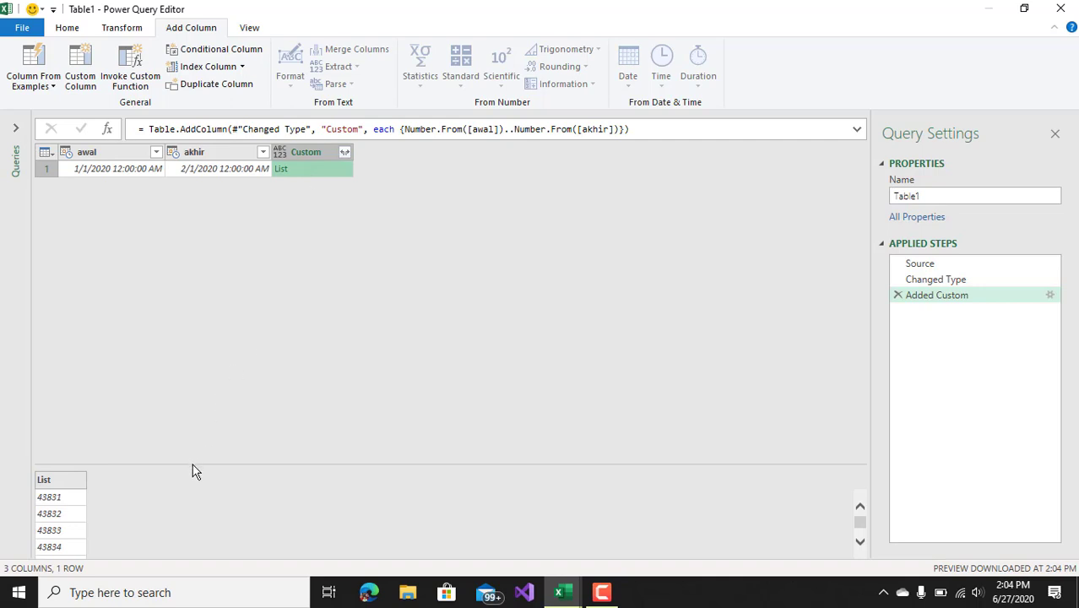
pyautogui.moveTo(192, 463); pyautogui.dragTo(217, 278)
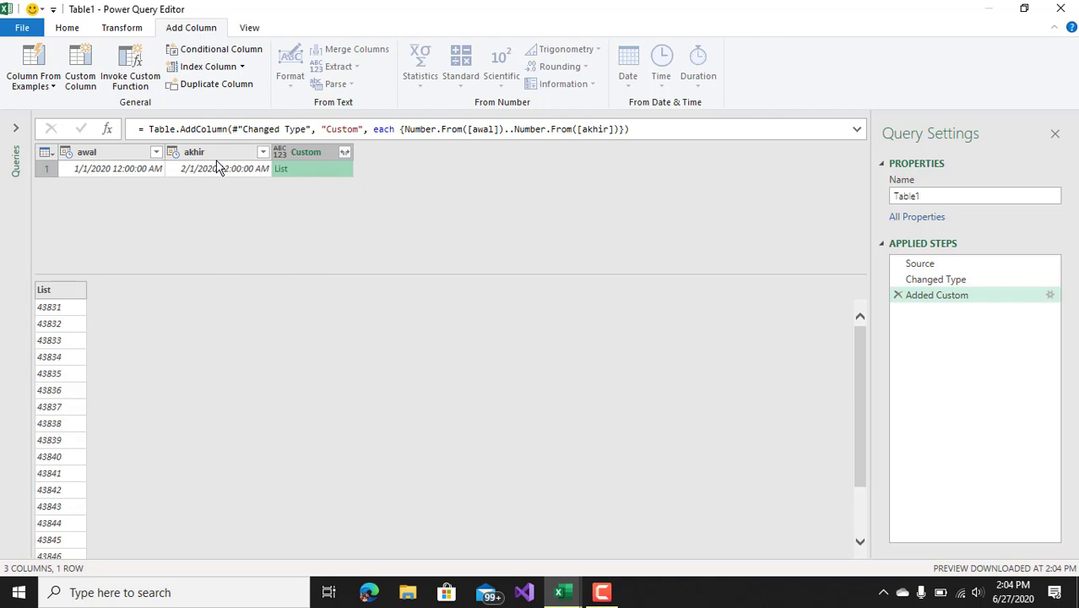
pyautogui.click(343, 152)
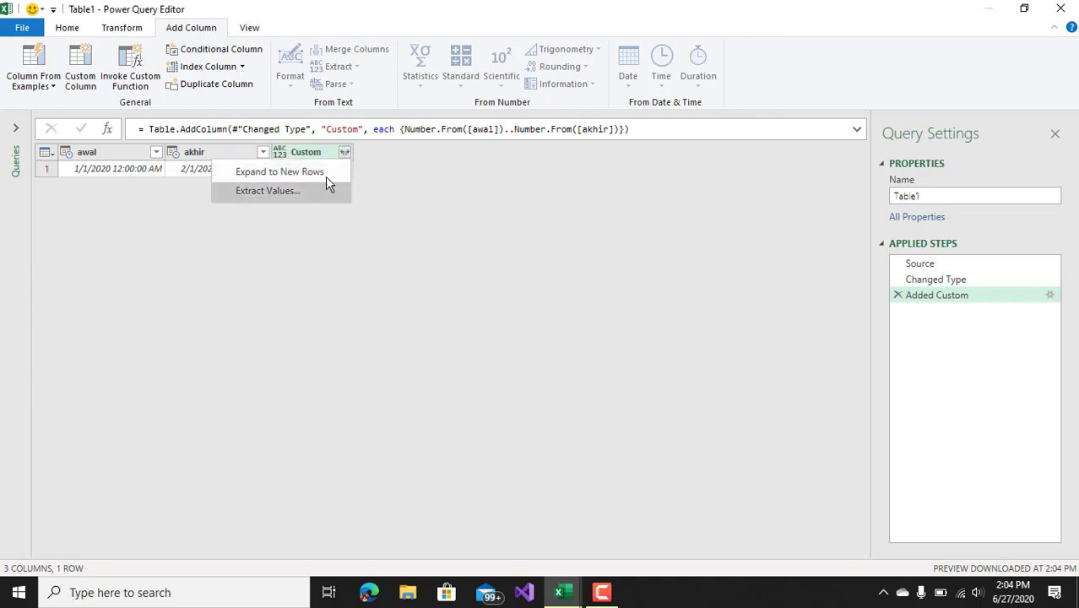
pyautogui.click(325, 173)
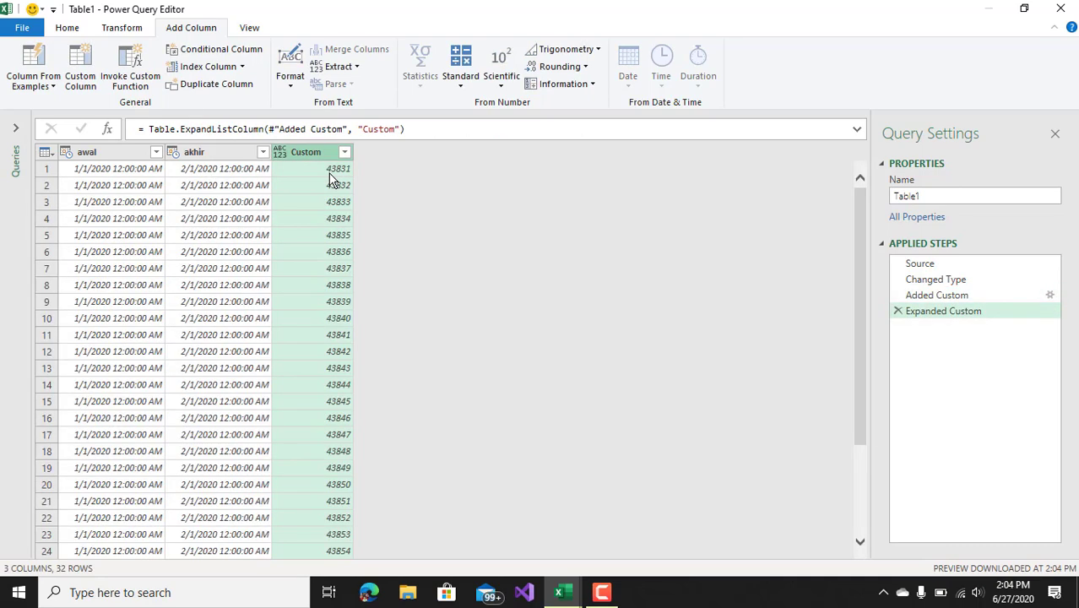
# - Remove the awal and akhir columns from the query
pyautogui.click(228, 153)
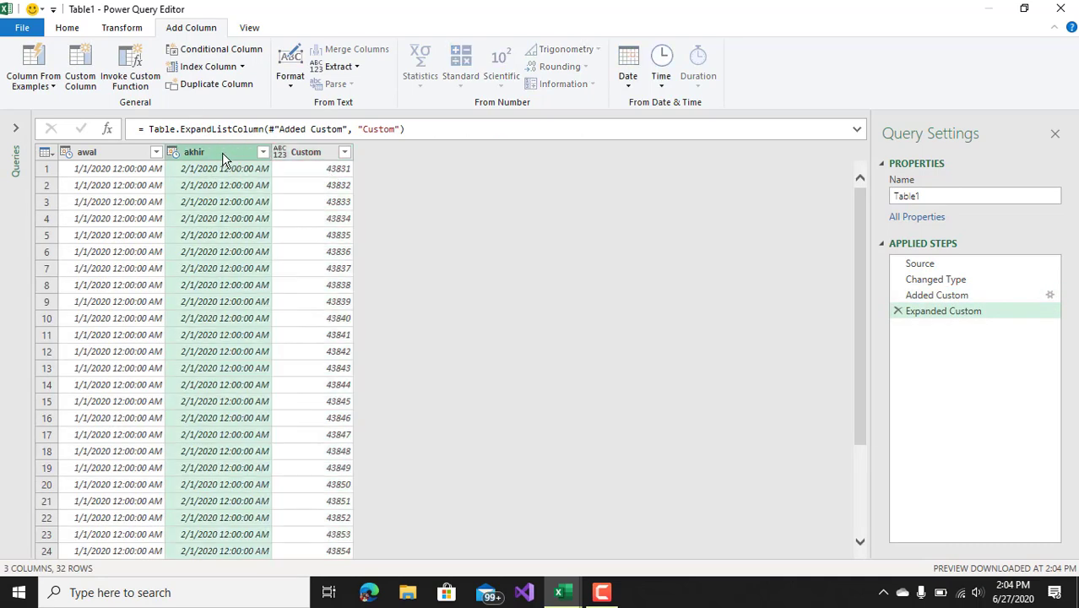
pyautogui.keyDown('ctrl'); pyautogui.click(133, 156); pyautogui.keyUp('ctrl')
pyautogui.rightClick(134, 160)
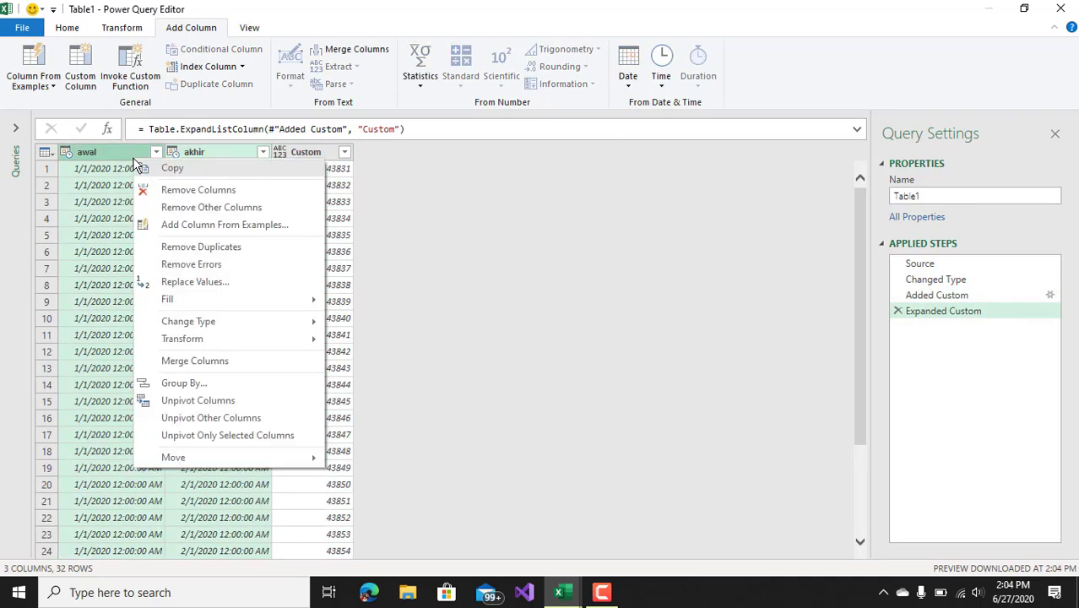
pyautogui.click(209, 191)
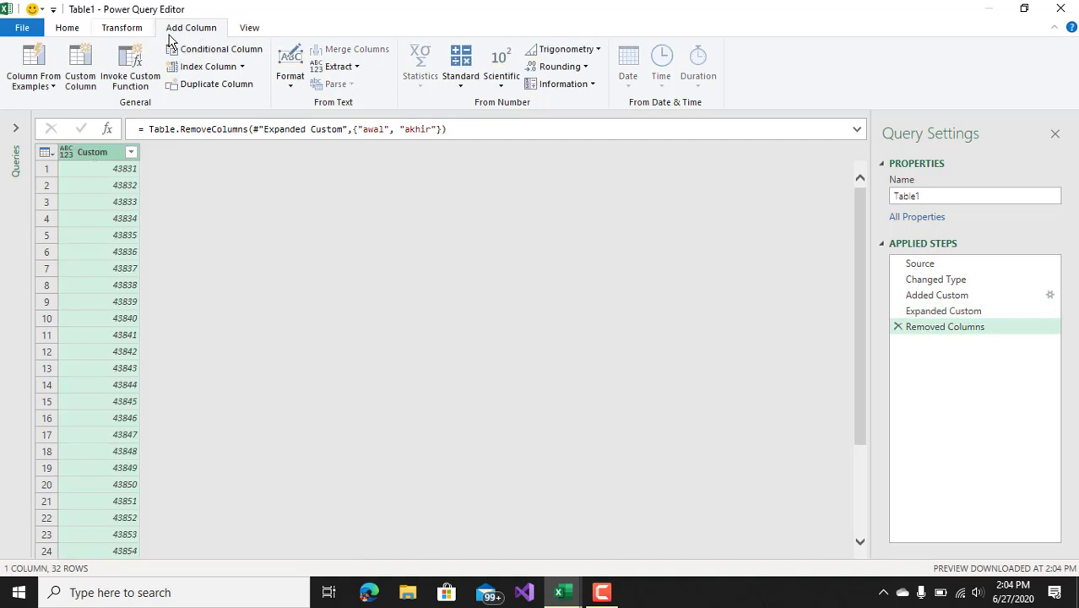
# - Change the data type of the Custom column to Date
pyautogui.click(73, 27)
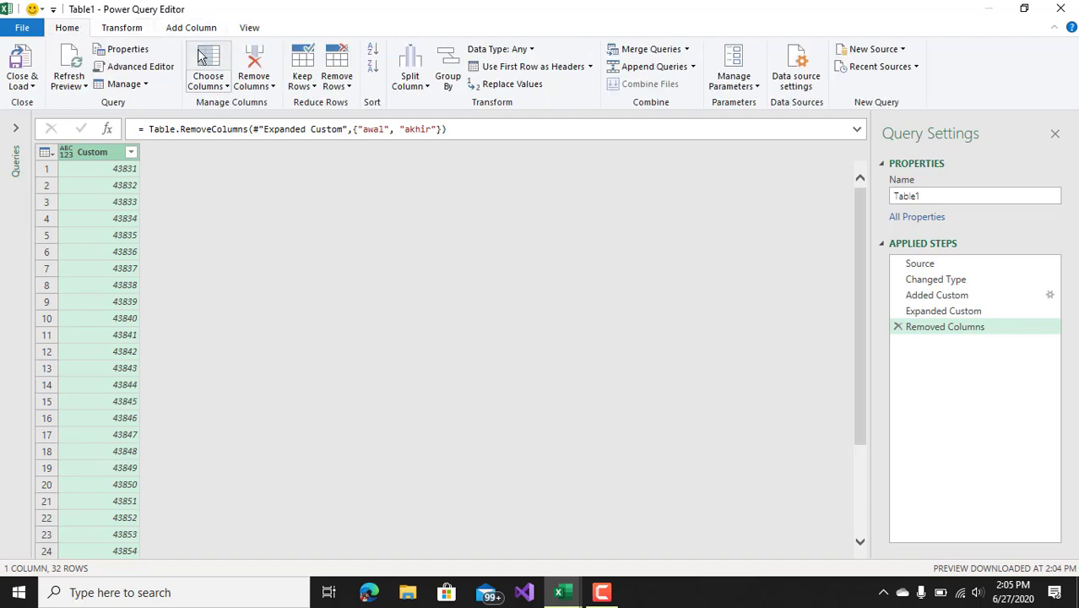
pyautogui.click(529, 50)
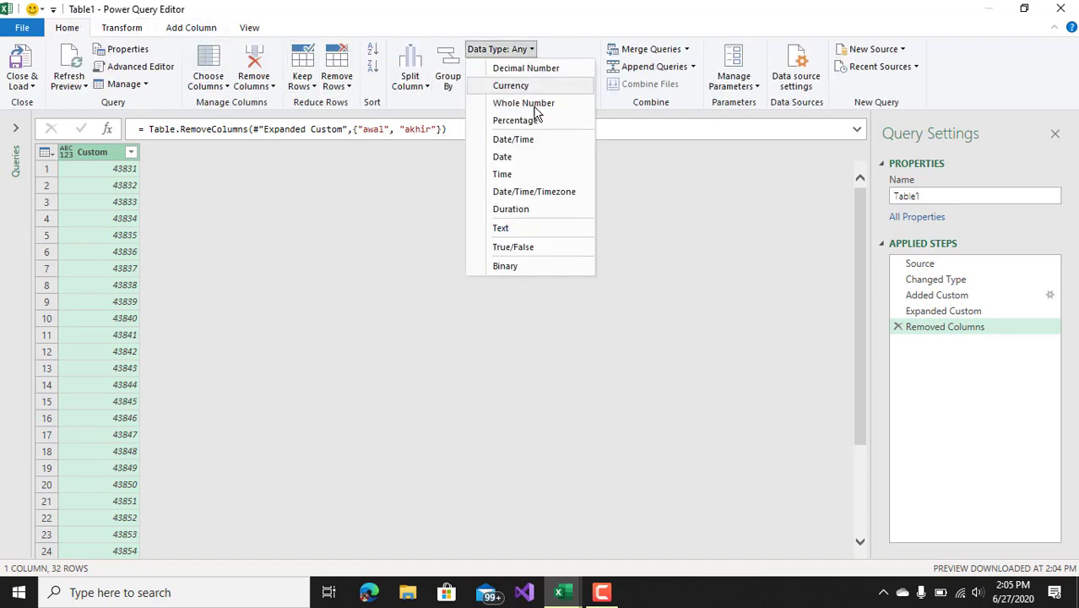
pyautogui.click(523, 158)
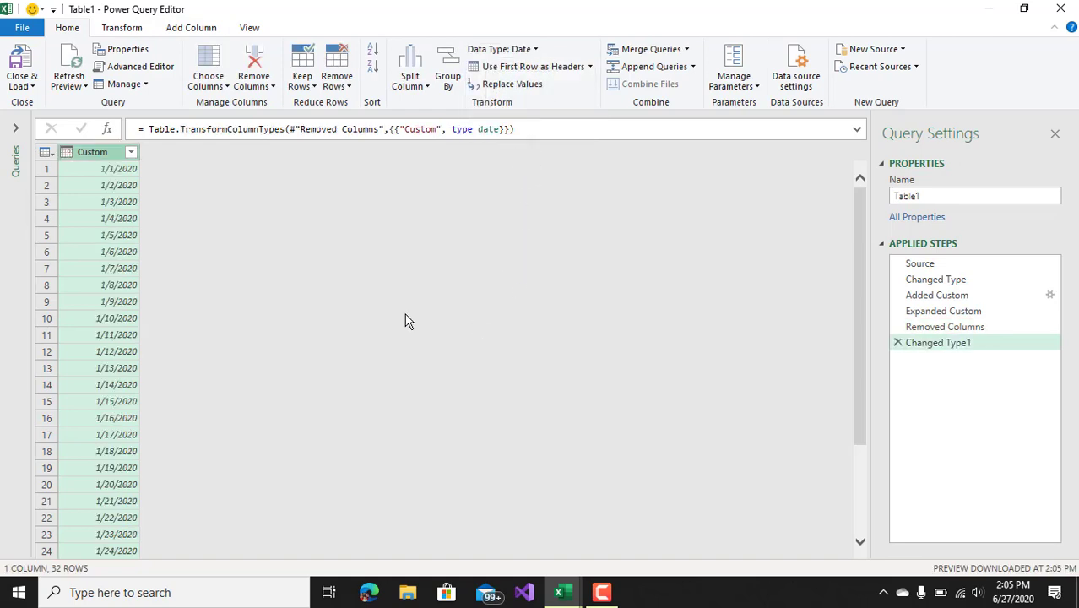
# - Examine the dates in the Custom column from the first row through the last row
pyautogui.click(128, 171)
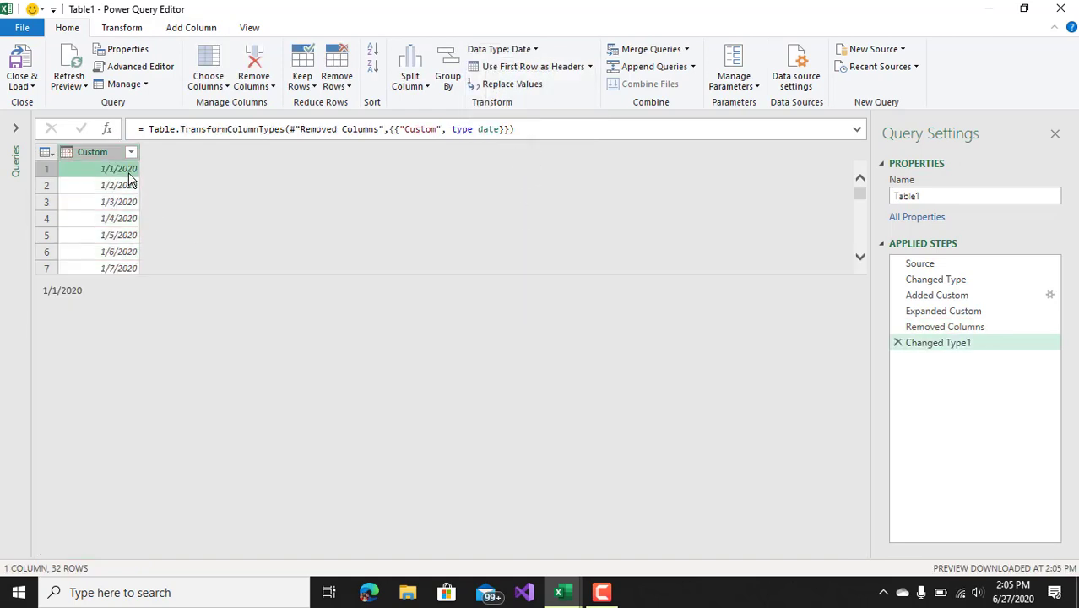
pyautogui.click(128, 187)
pyautogui.click(128, 203)
pyautogui.click(126, 220)
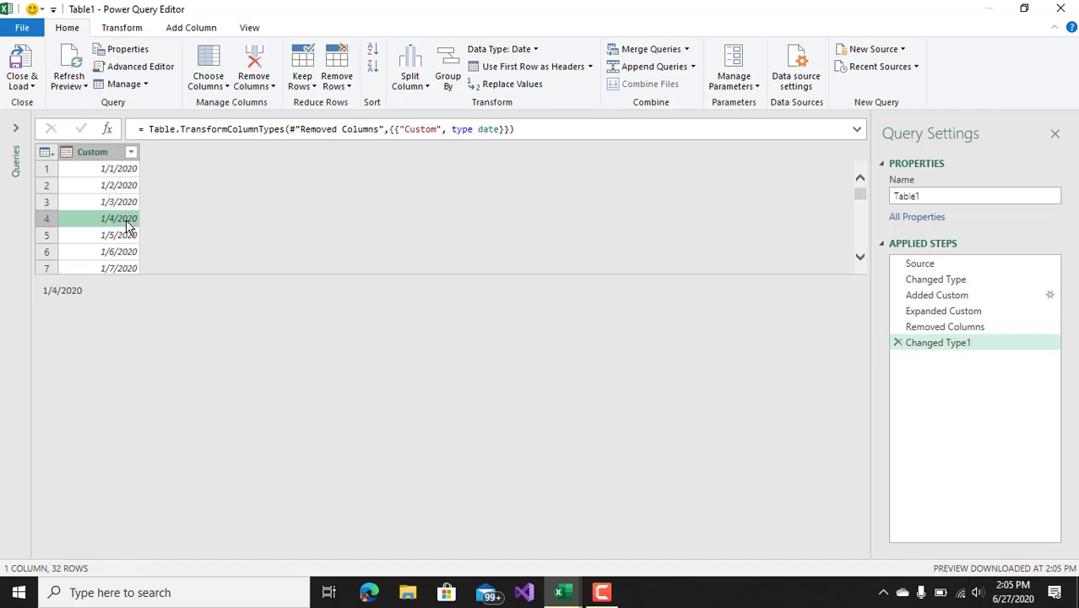
pyautogui.moveTo(155, 277); pyautogui.dragTo(175, 482)
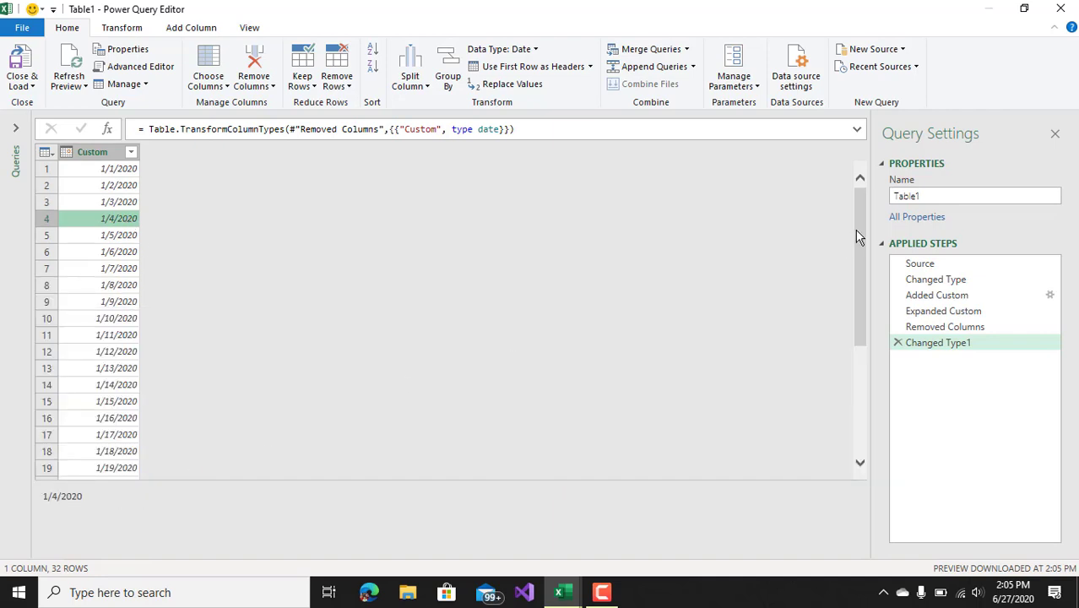
pyautogui.moveTo(858, 229); pyautogui.dragTo(851, 403)
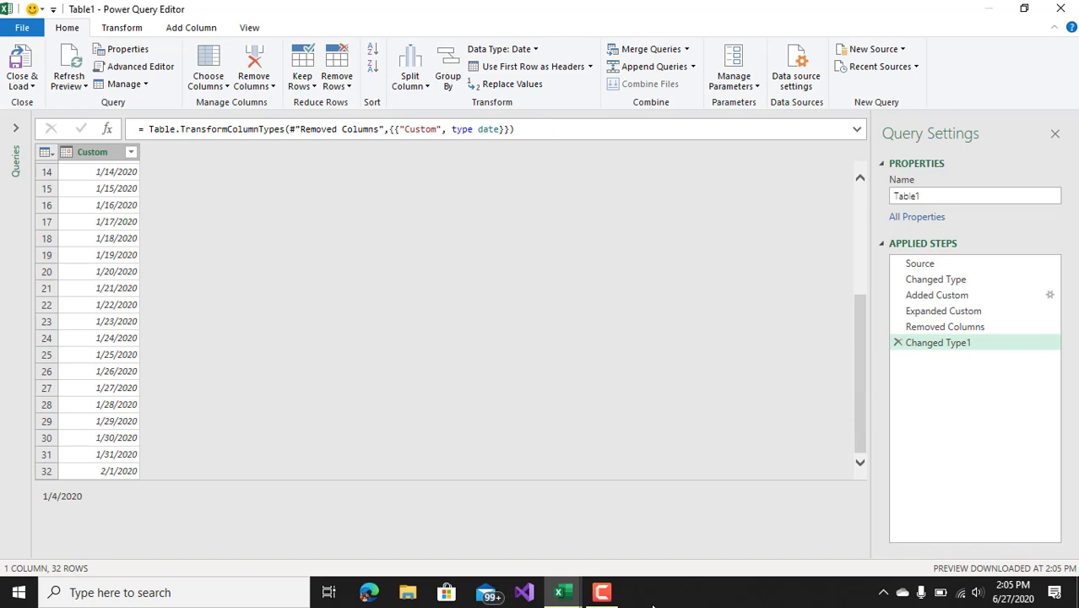
pyautogui.click(601, 591)
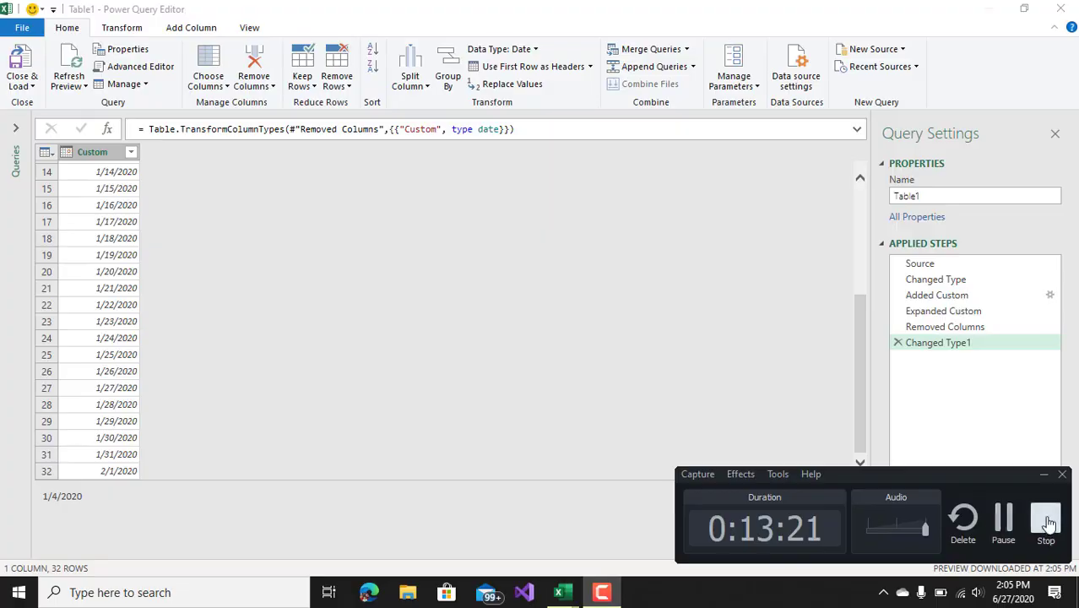
pyautogui.click(1044, 520)
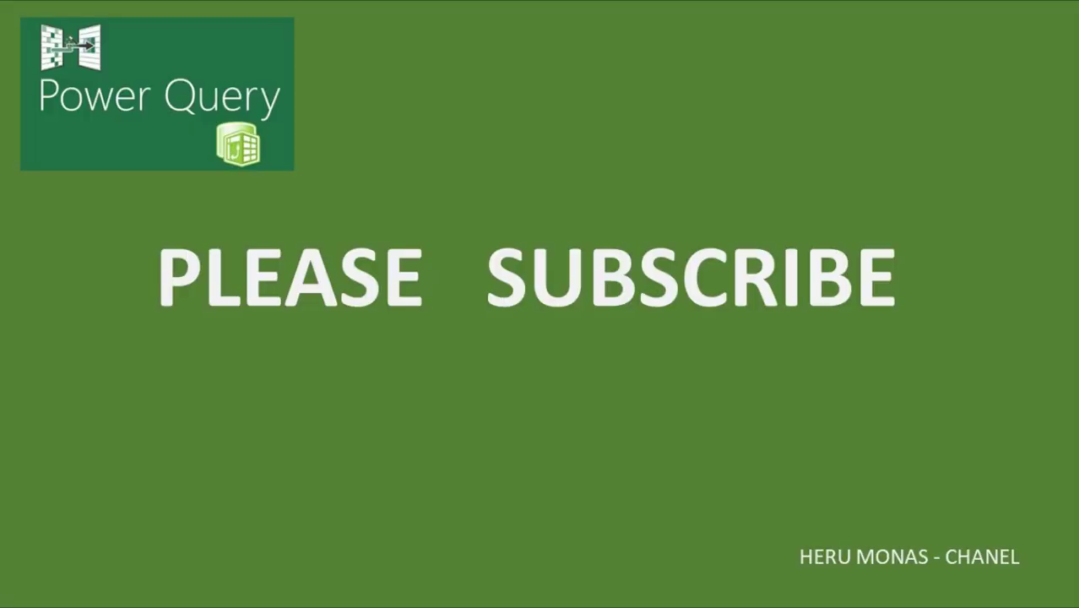